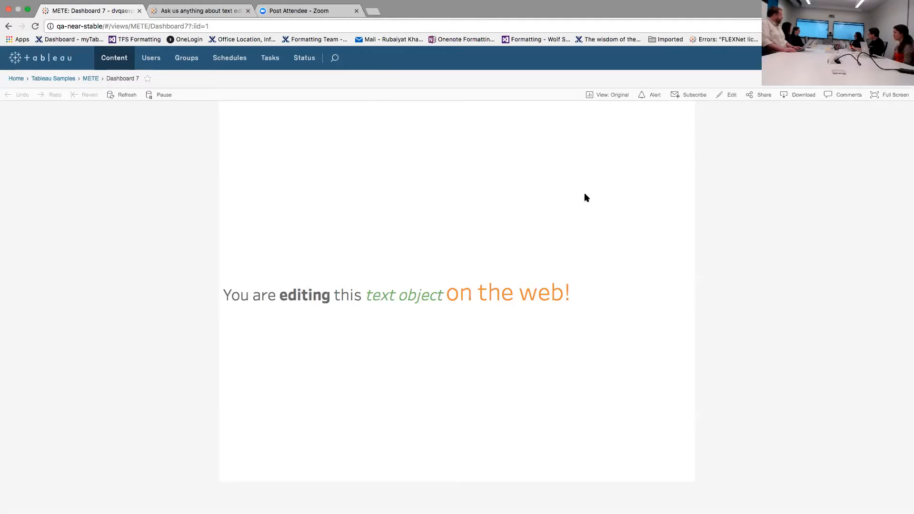
Open Dashboard 7 of the METE workbook for web editing
click(729, 98)
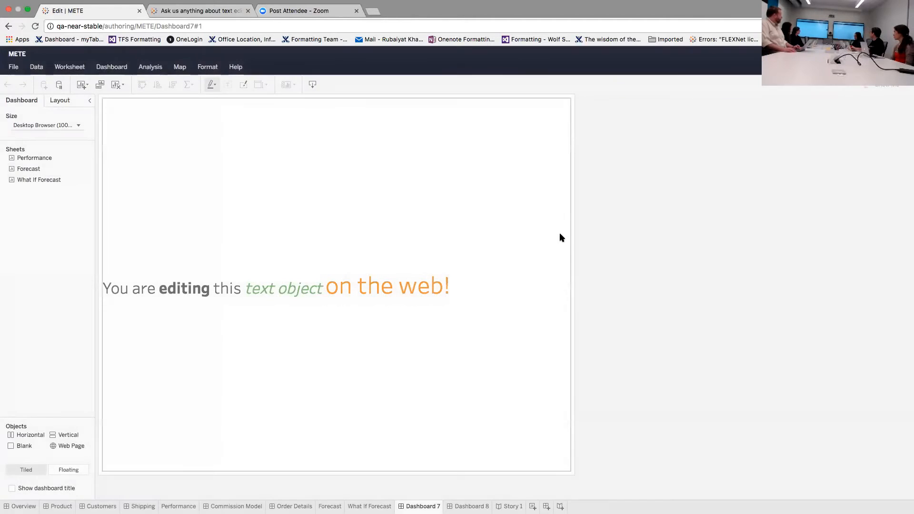
Edit the dashboard's text object and insert the Full Name placeholder after "on the web!"
double_click(366, 289)
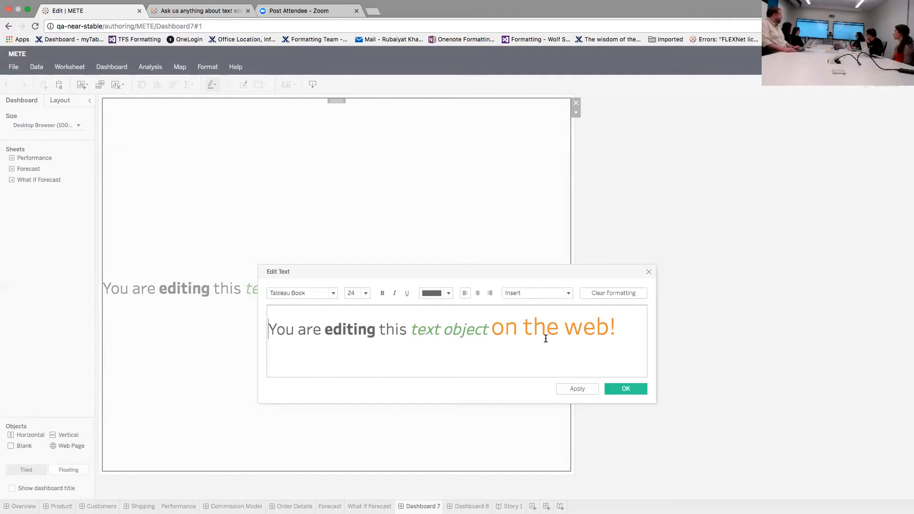
click(621, 325)
click(332, 294)
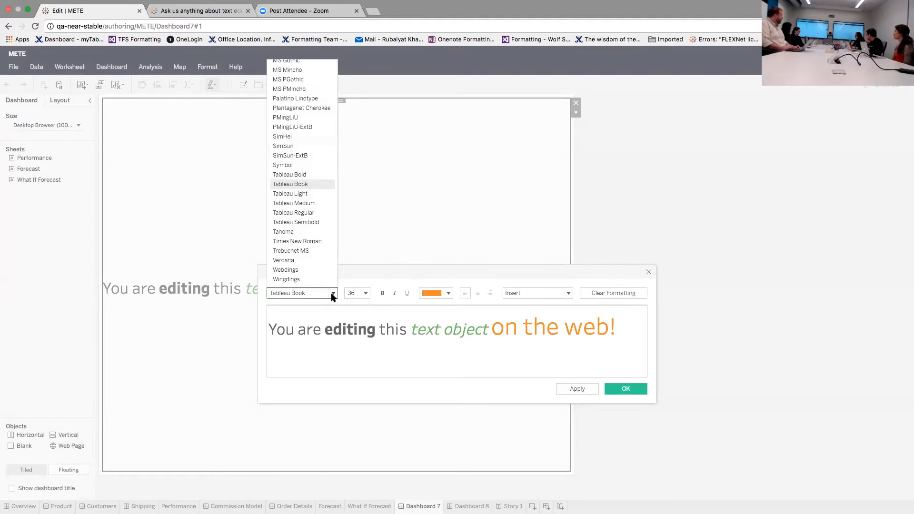
click(365, 295)
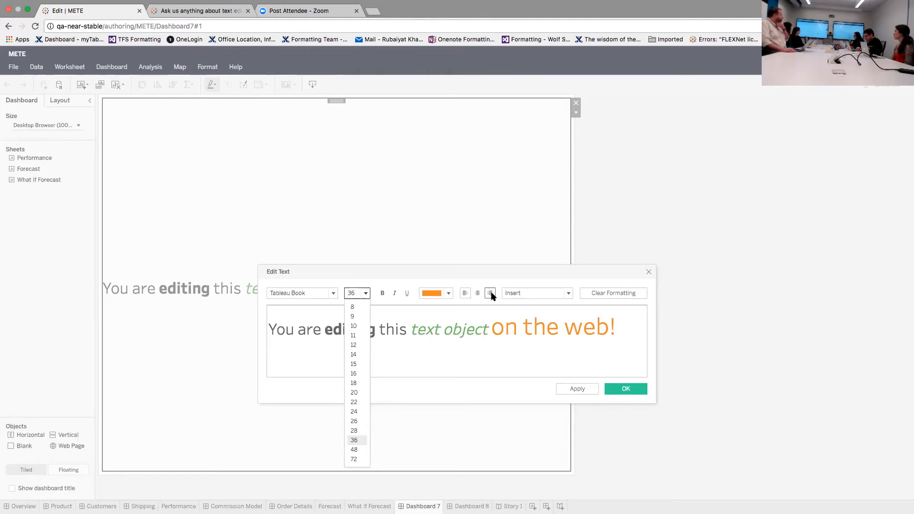
click(568, 294)
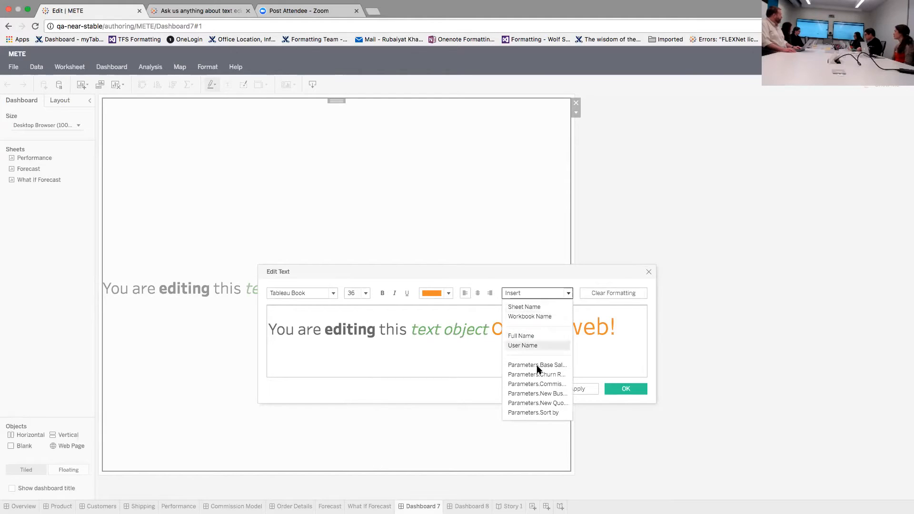
click(532, 339)
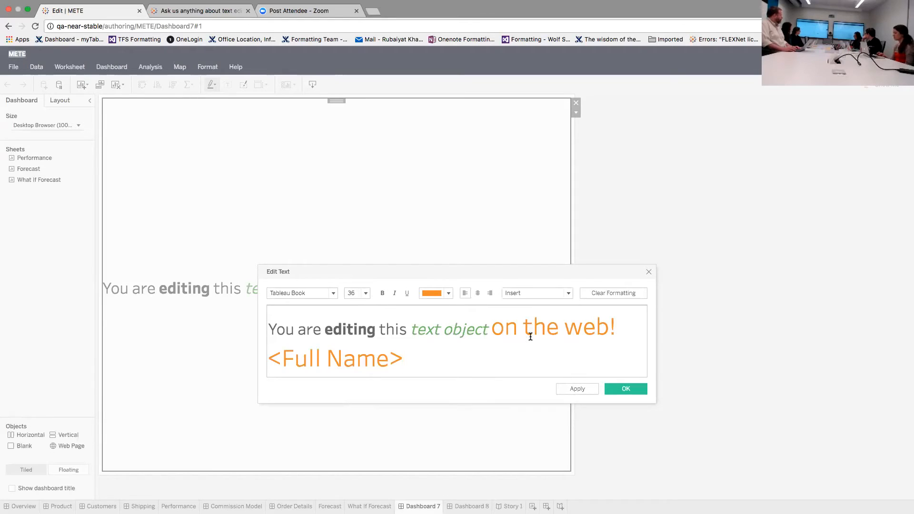
Clear all formatting from the text object's content, apply it to the dashboard and undo the edit
click(609, 293)
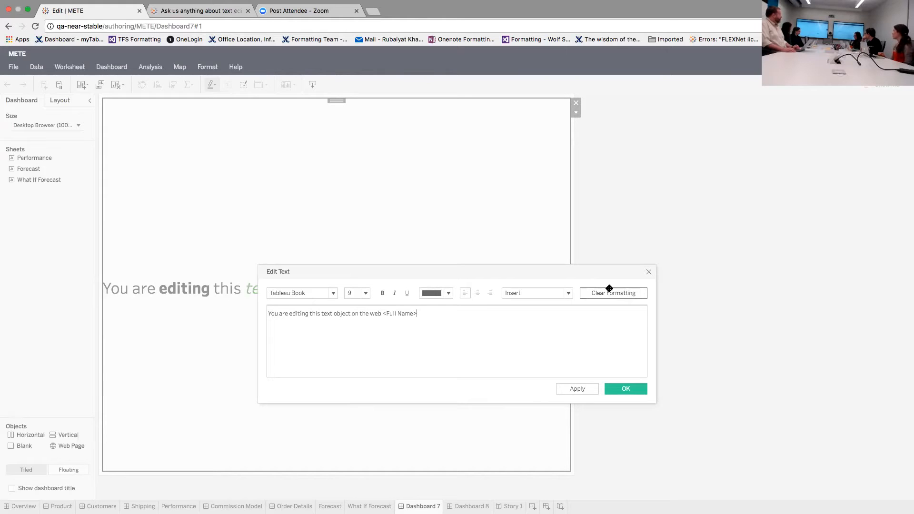
click(616, 389)
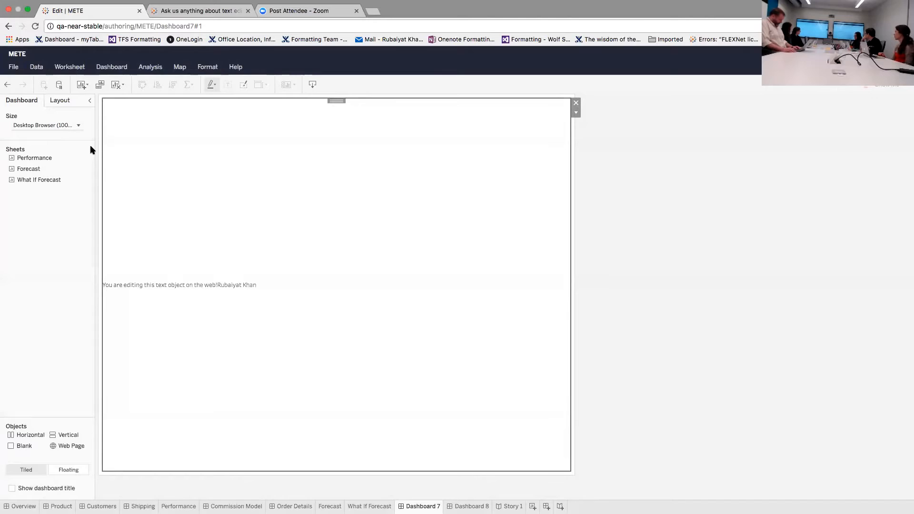
click(7, 84)
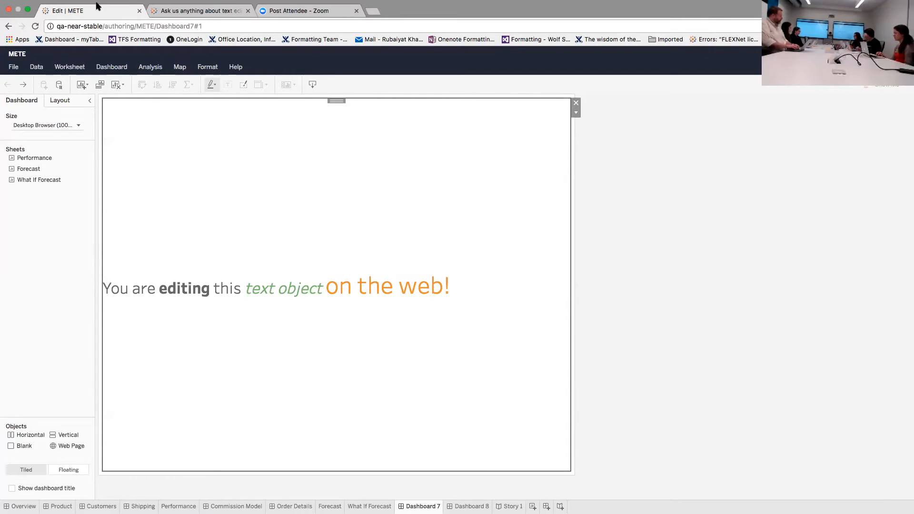
Review the text object's editing options and its list of insertable fields and parameters without changing the text
double_click(166, 289)
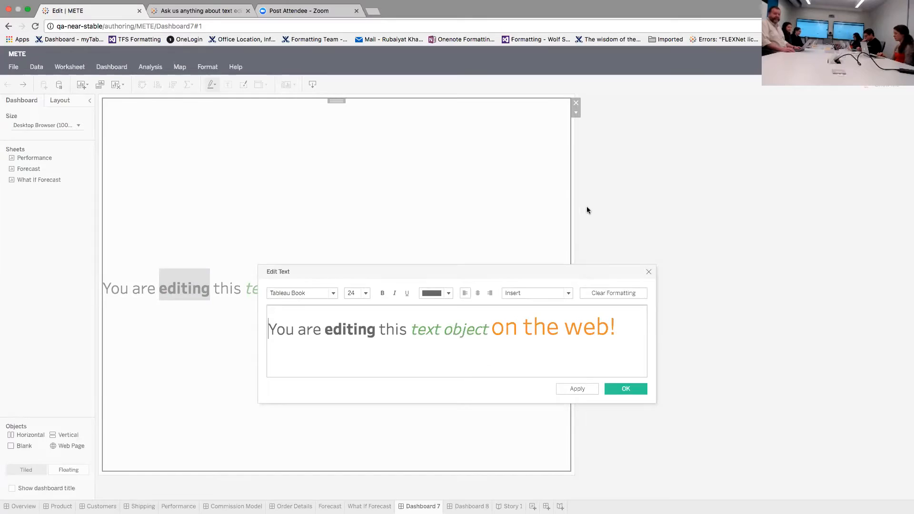
click(648, 272)
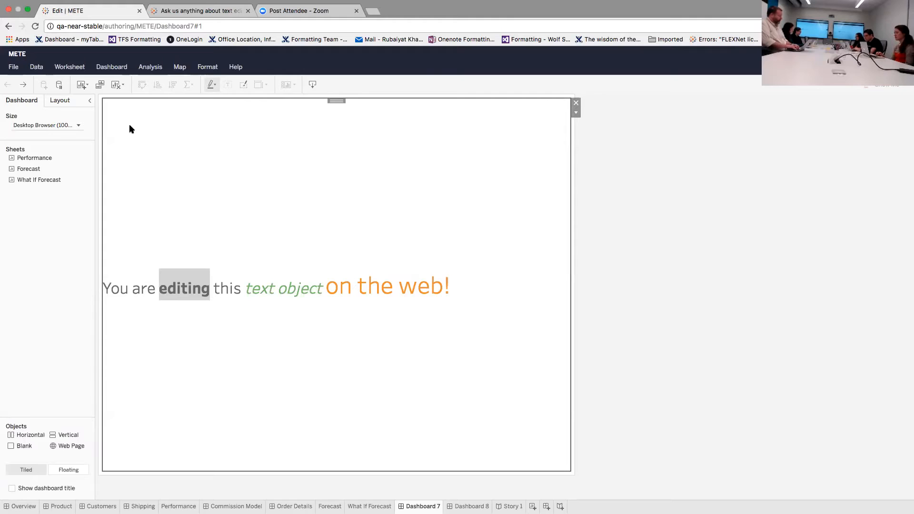
double_click(297, 289)
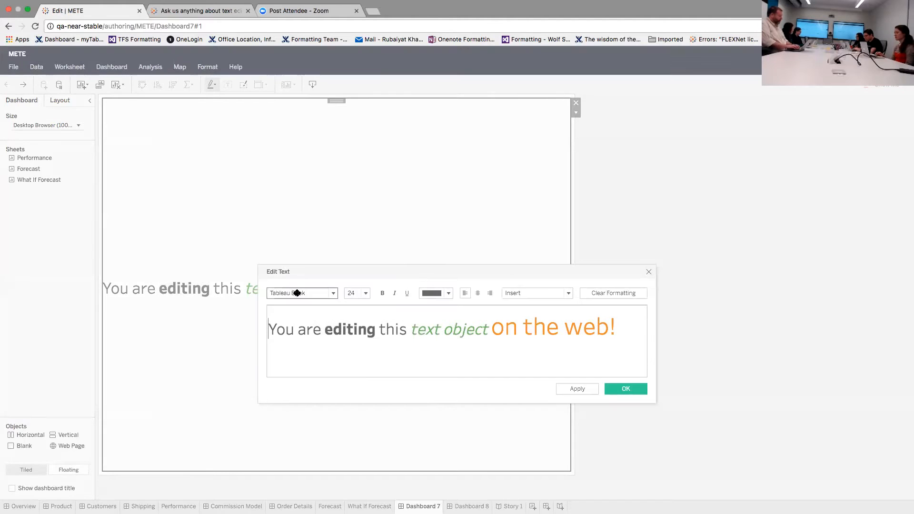
click(572, 295)
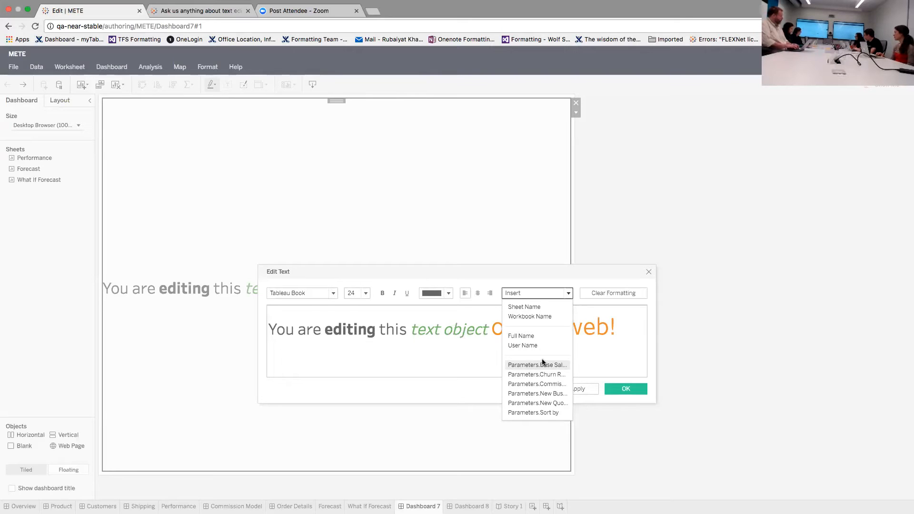
click(648, 271)
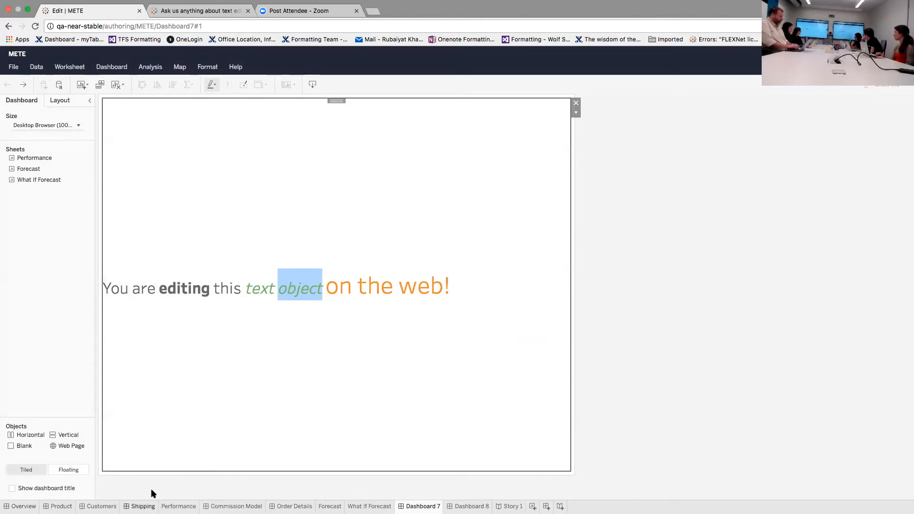
Add a new blank worksheet to the METE workbook
click(532, 506)
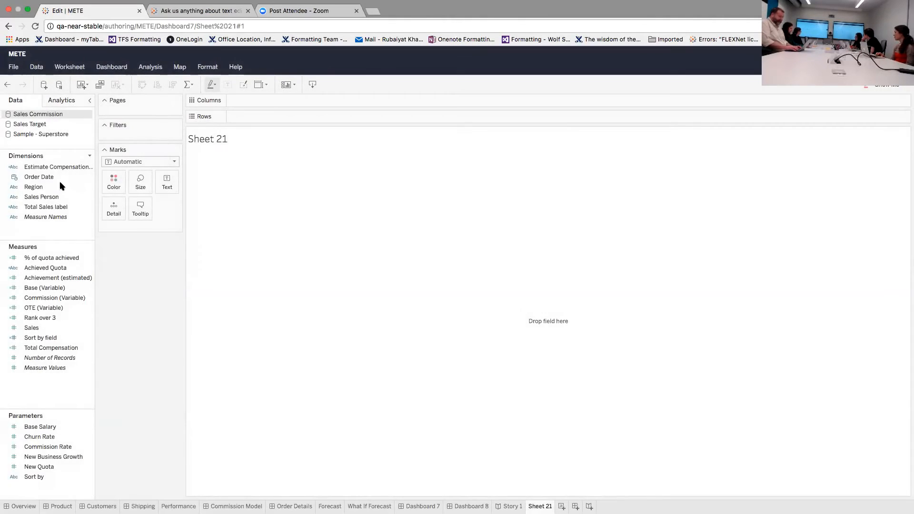
click(53, 179)
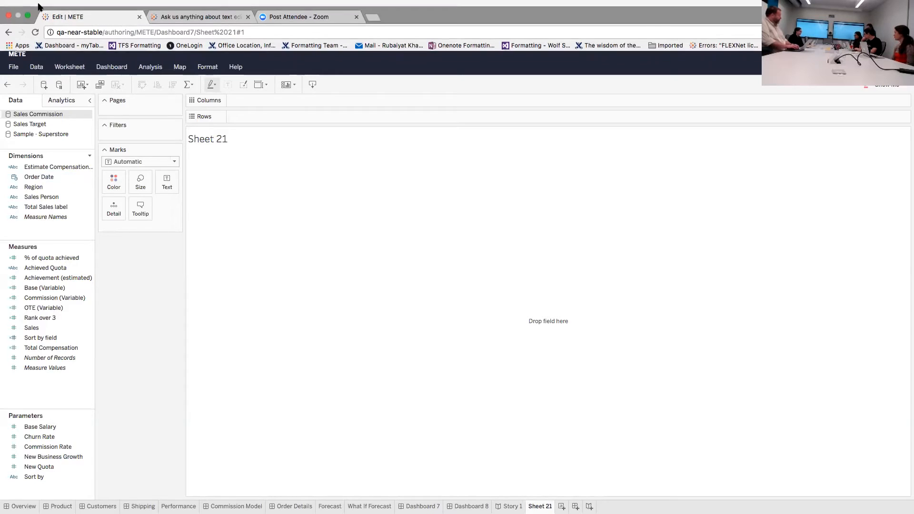
Take the browser out of full screen, switch to the World Indicators workbook in Tableau Desktop and show it full screen
click(27, 20)
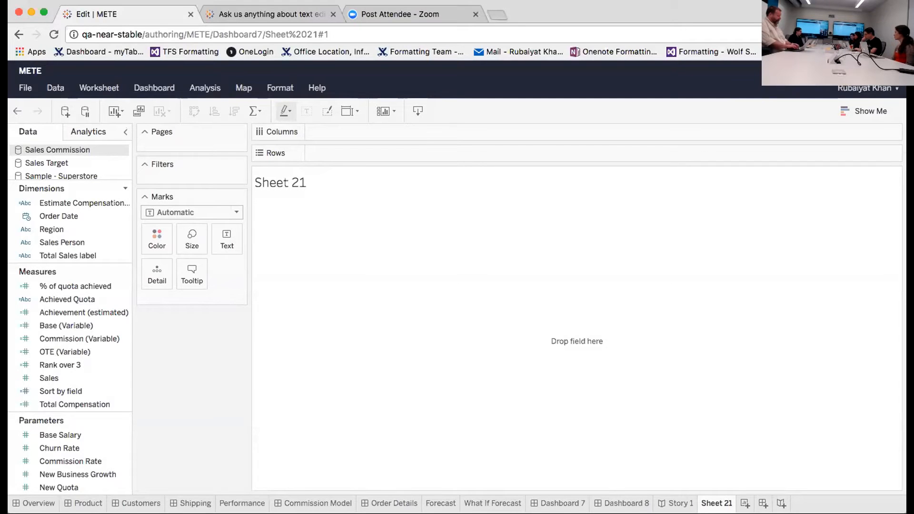
key(super+Tab)
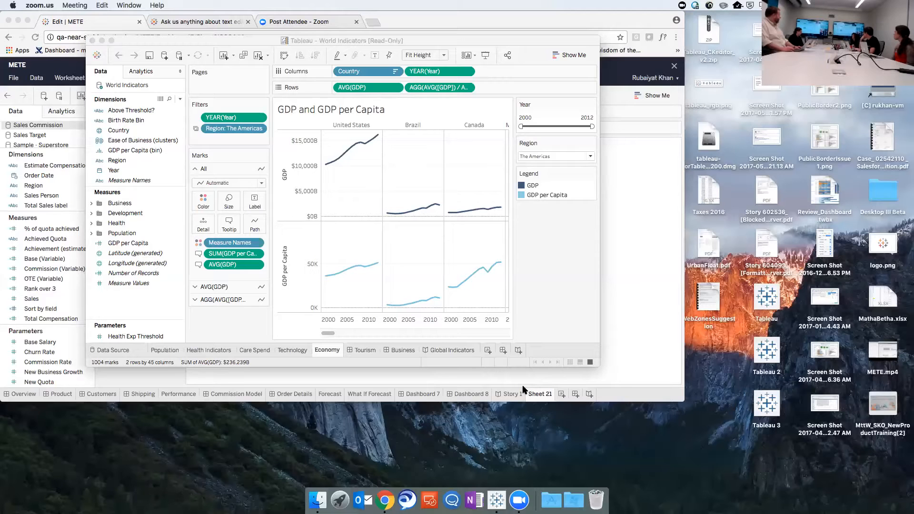
click(113, 41)
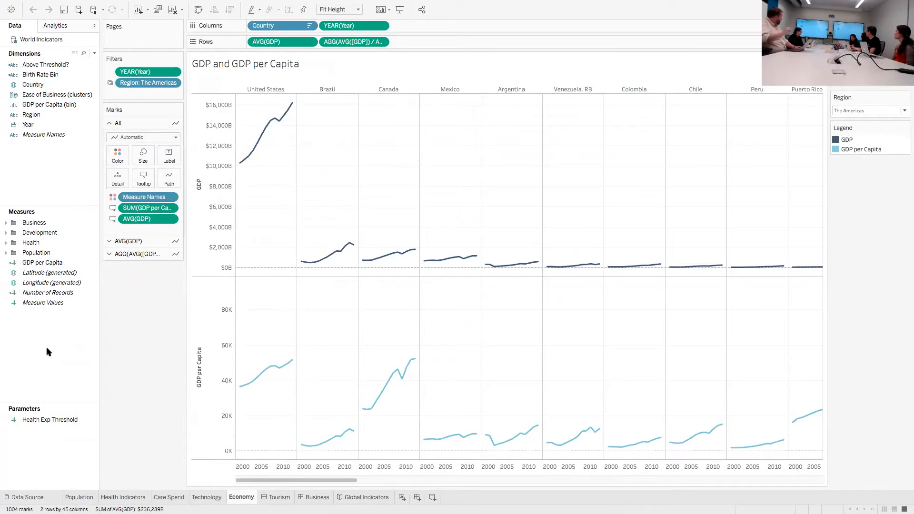
Label the lines of the GDP and GDP per Capita chart with Measure Names and set the label font to Match Mark Color
drag(55, 134, 168, 154)
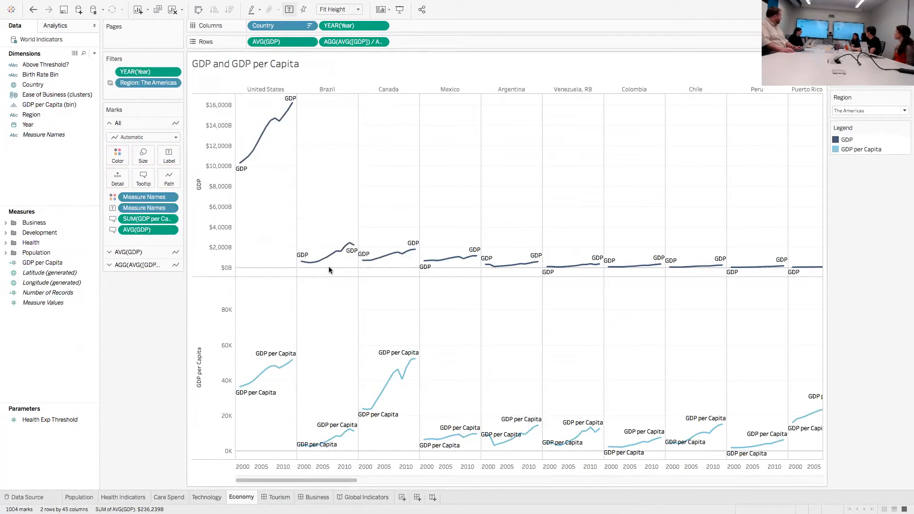
click(168, 157)
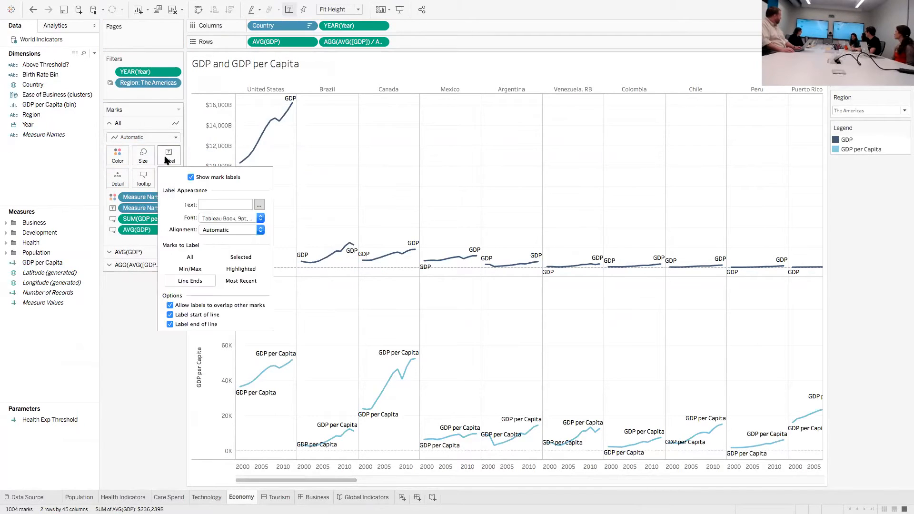
click(223, 218)
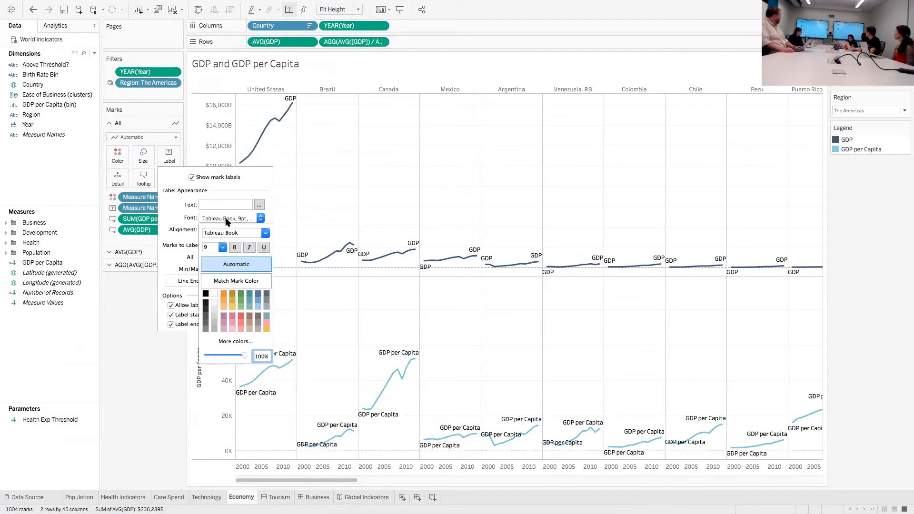
click(234, 281)
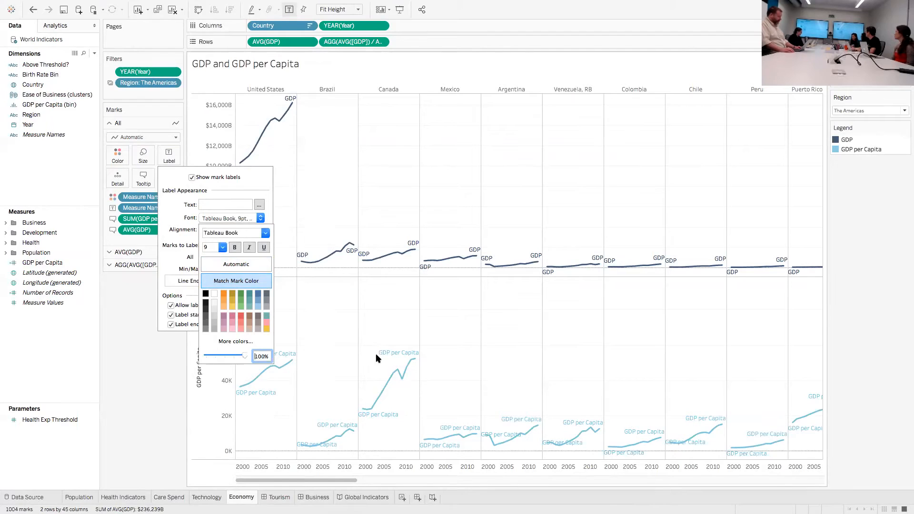
click(355, 358)
mouse_move(416, 358)
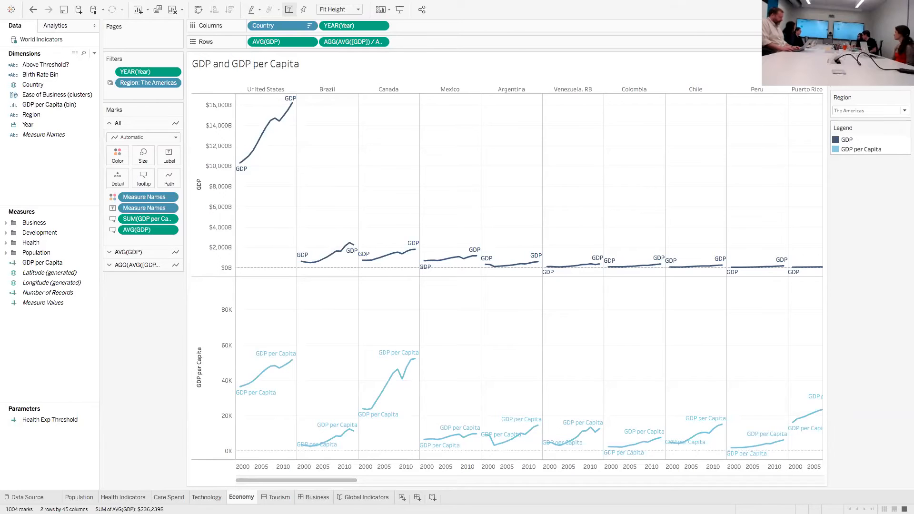
Apply the Previous workbook theme to the World Indicators workbook
mouse_move(407, 5)
click(280, 5)
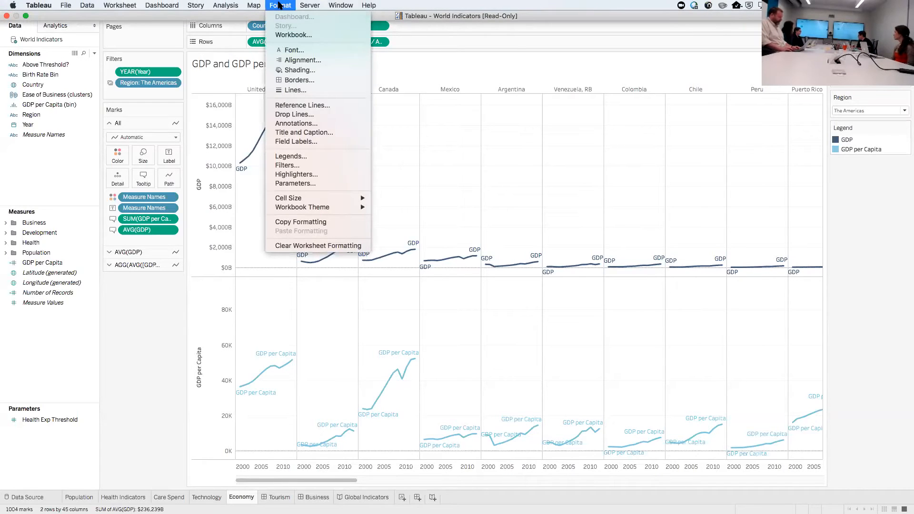
mouse_move(327, 209)
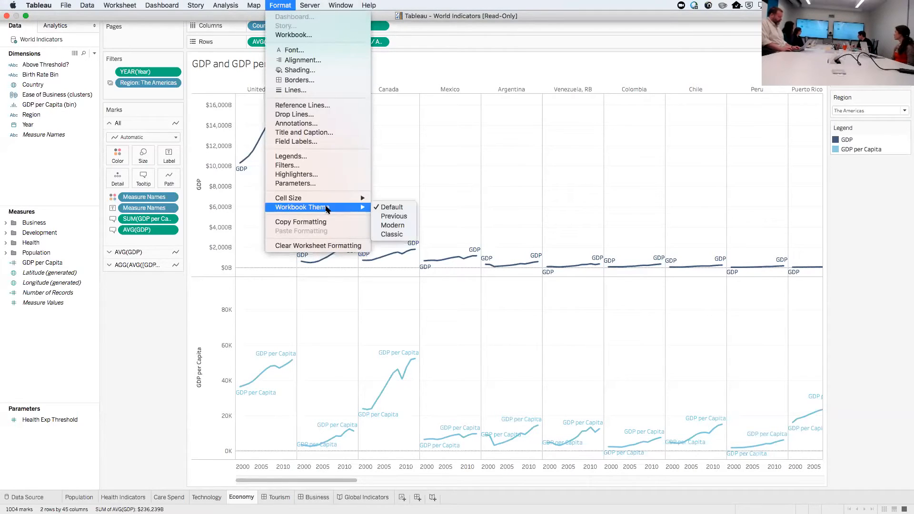
click(392, 216)
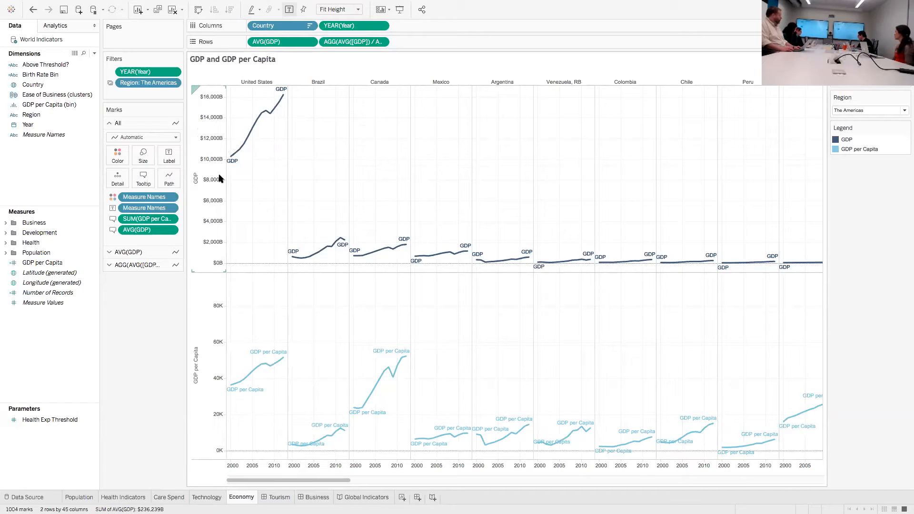
mouse_move(225, 164)
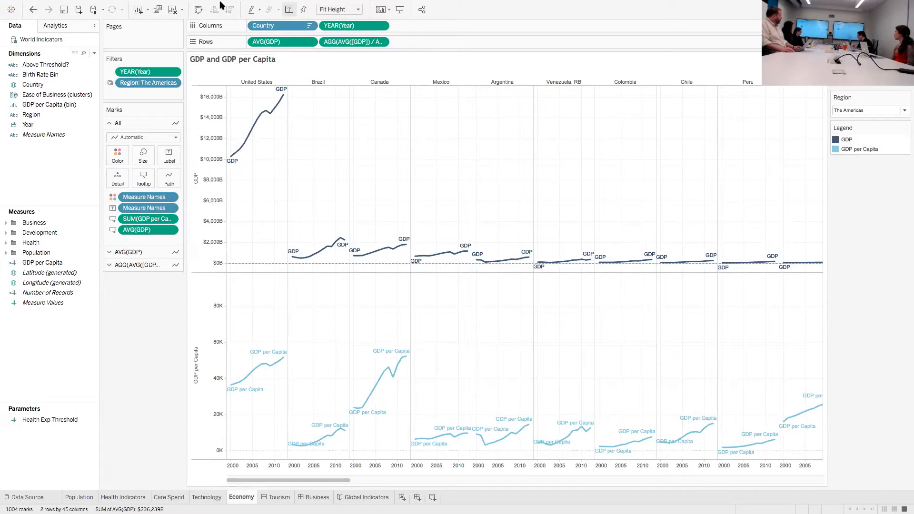
Set the workbook theme back to Default
mouse_move(220, 6)
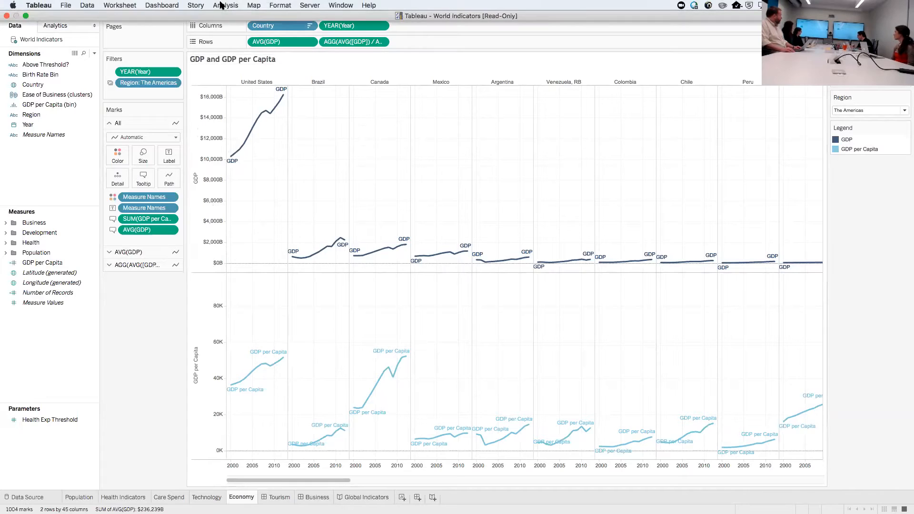
click(276, 5)
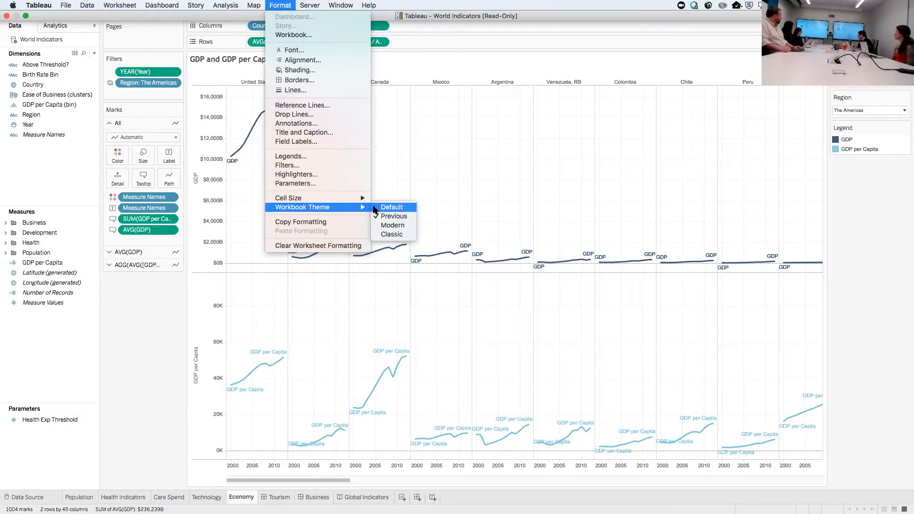
click(391, 208)
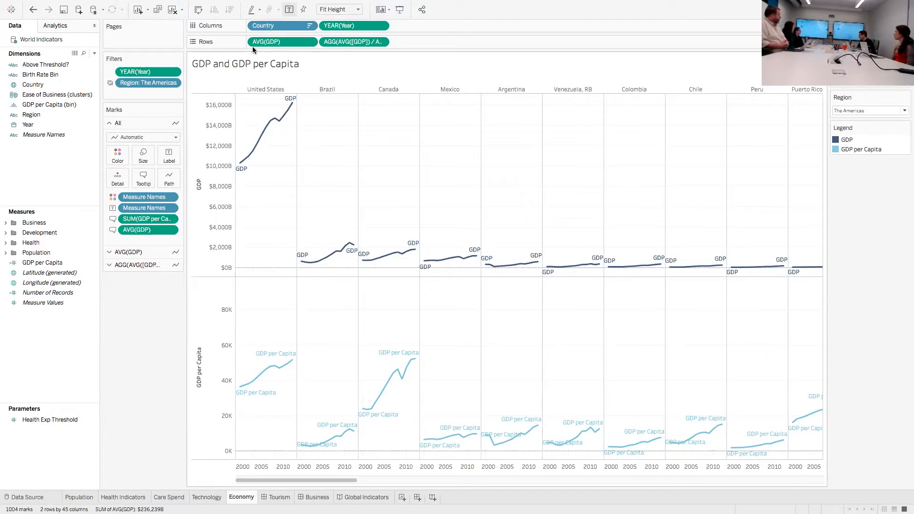
Open the workbook-wide formatting settings and expand the full list of line types
click(280, 6)
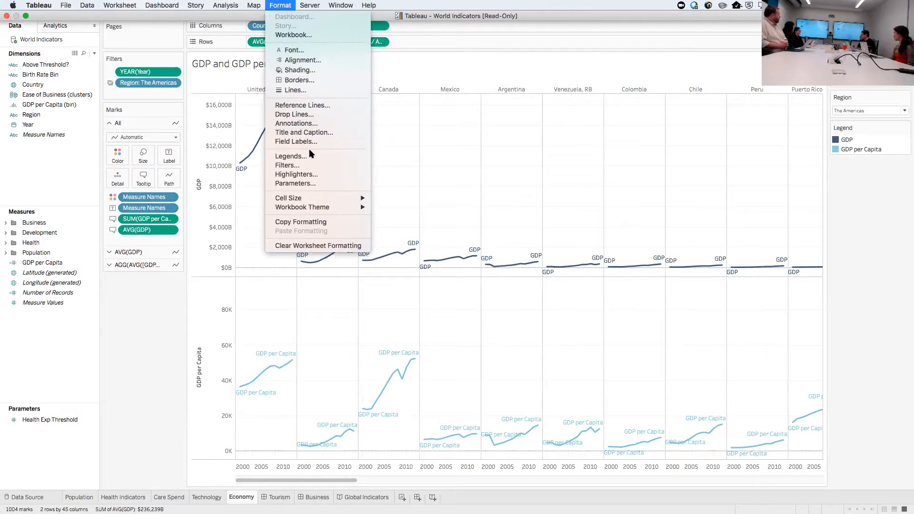
mouse_move(329, 200)
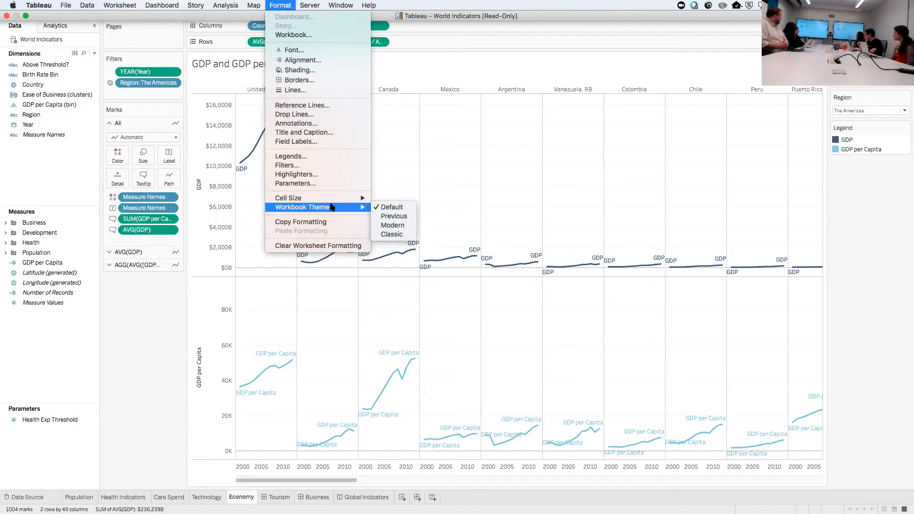
click(328, 36)
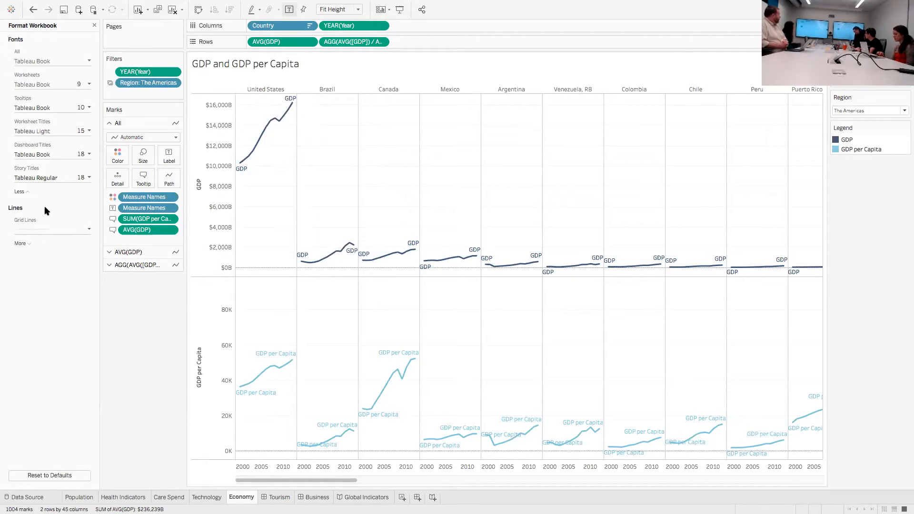
click(27, 244)
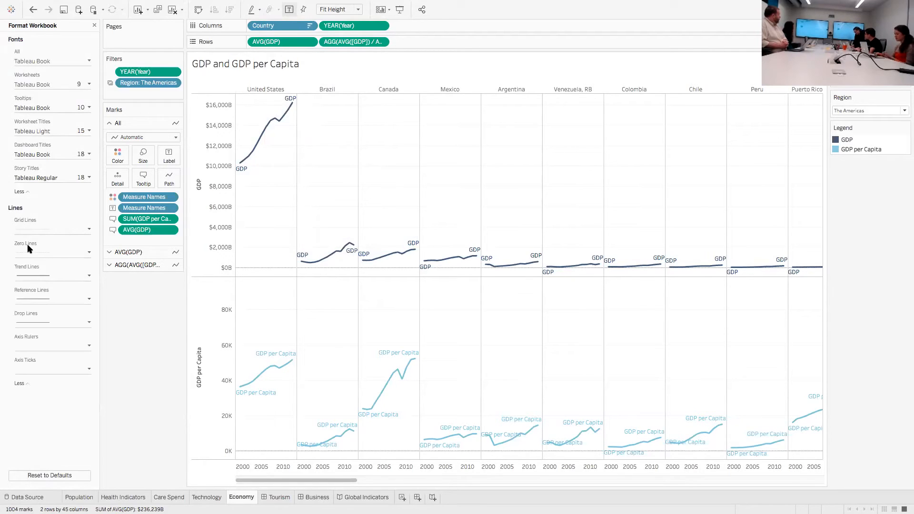
Format the workbook's grid lines as red, 5 px thick, with 73% opacity
click(89, 230)
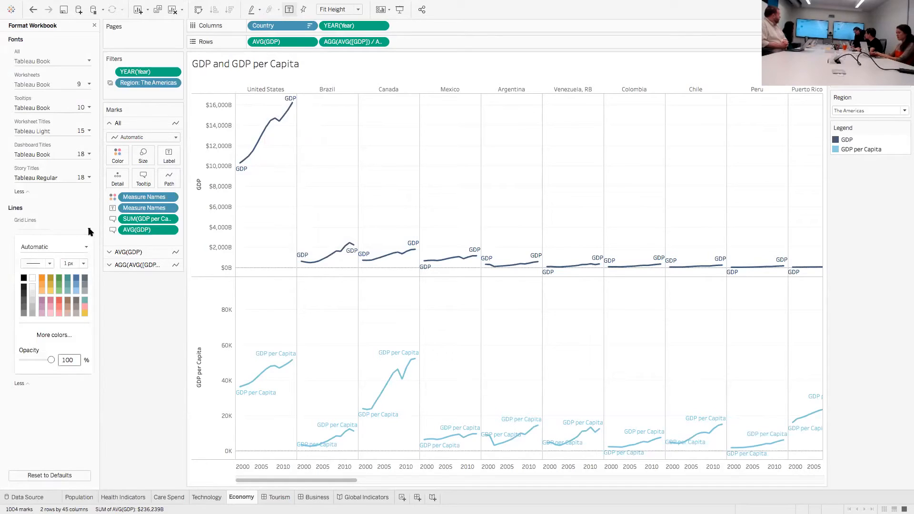
click(57, 300)
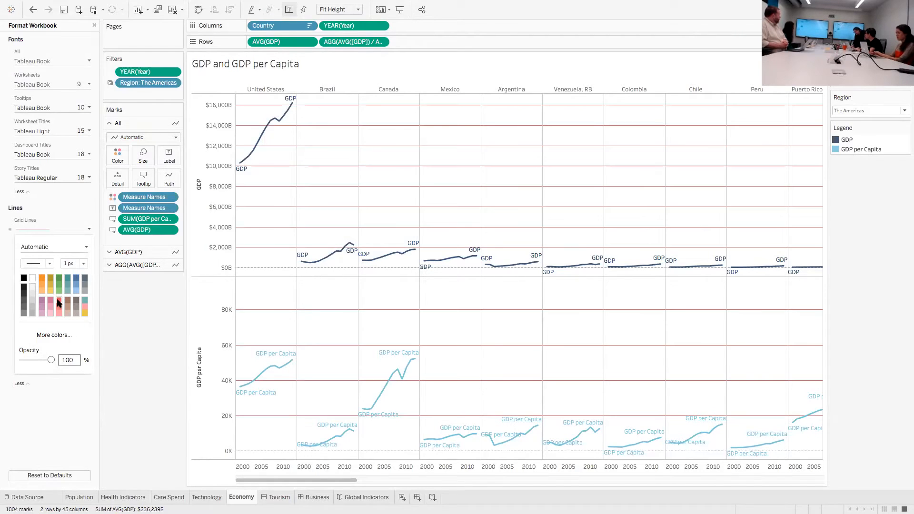
click(84, 264)
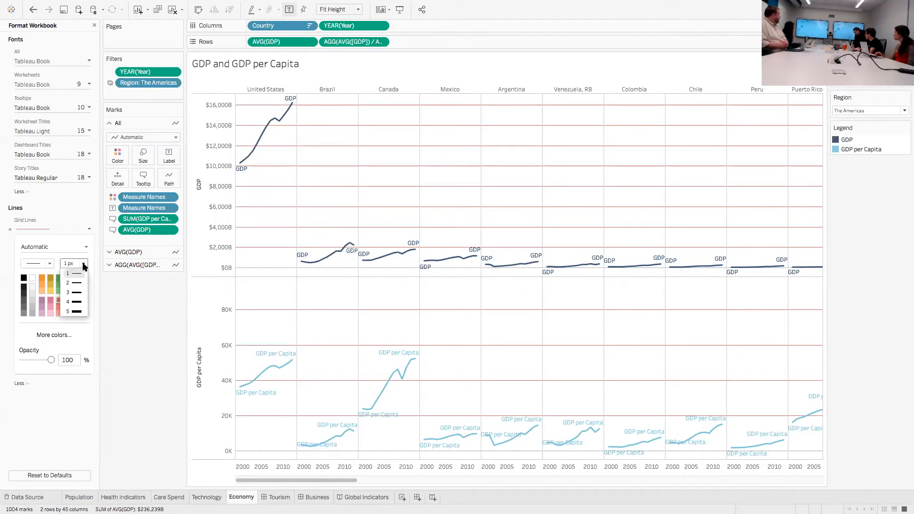
click(75, 315)
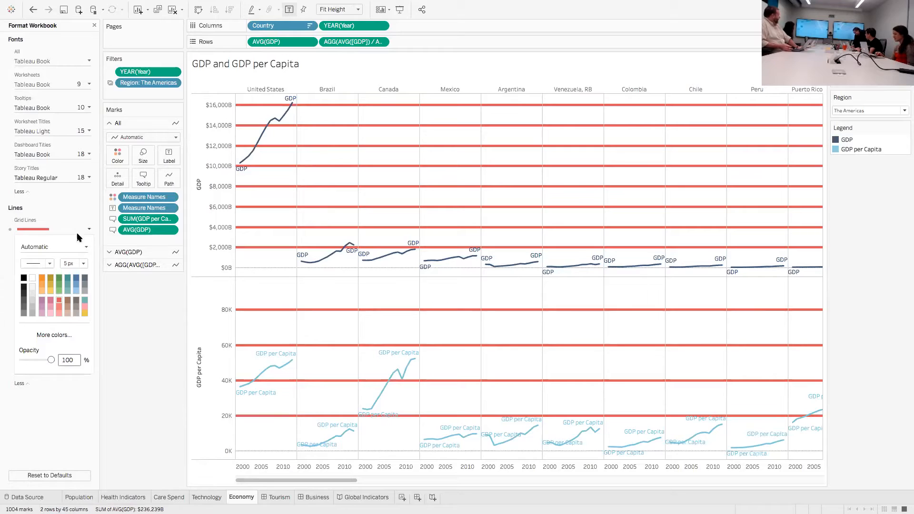
drag(52, 359, 43, 360)
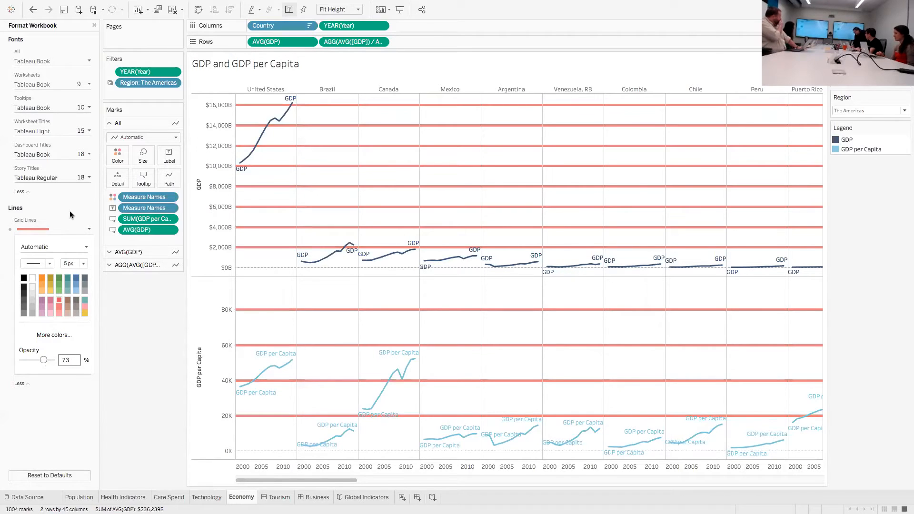
click(70, 223)
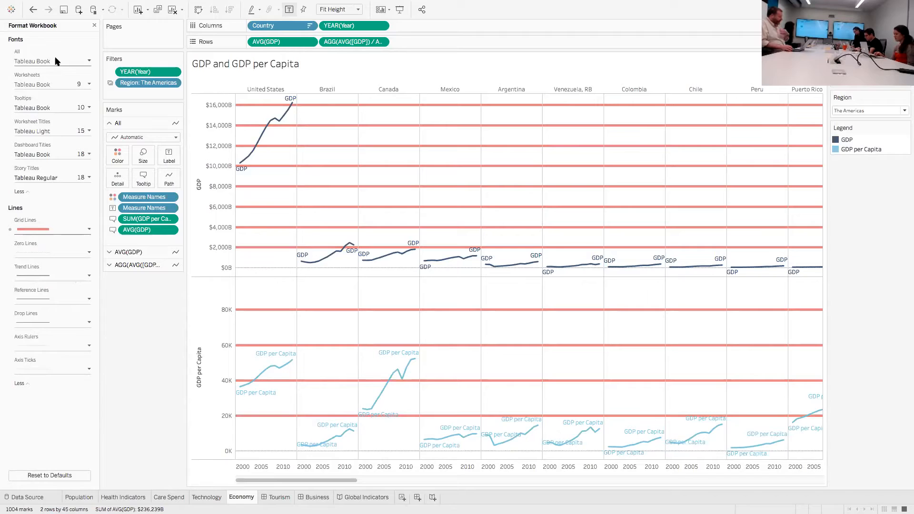
Reset the workbook formatting to its defaults
click(49, 475)
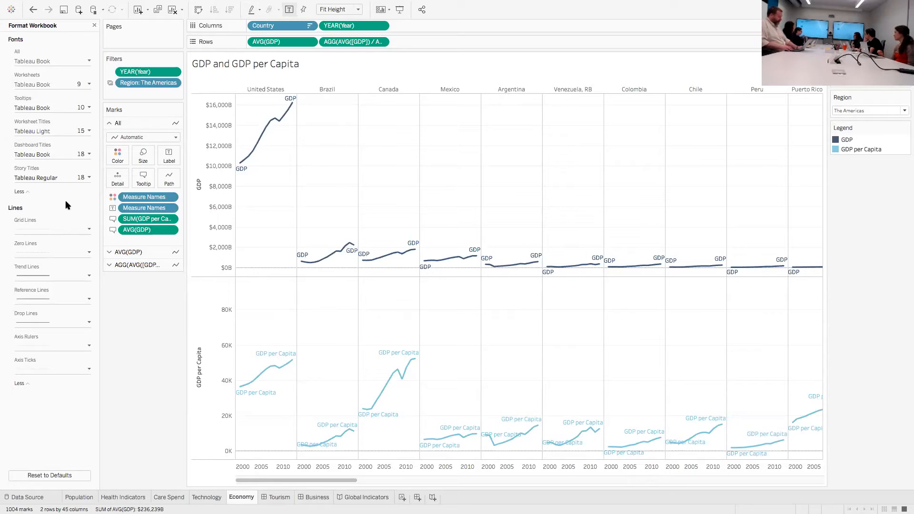
Set all fonts in the workbook to Tableau Regular in blue
click(89, 61)
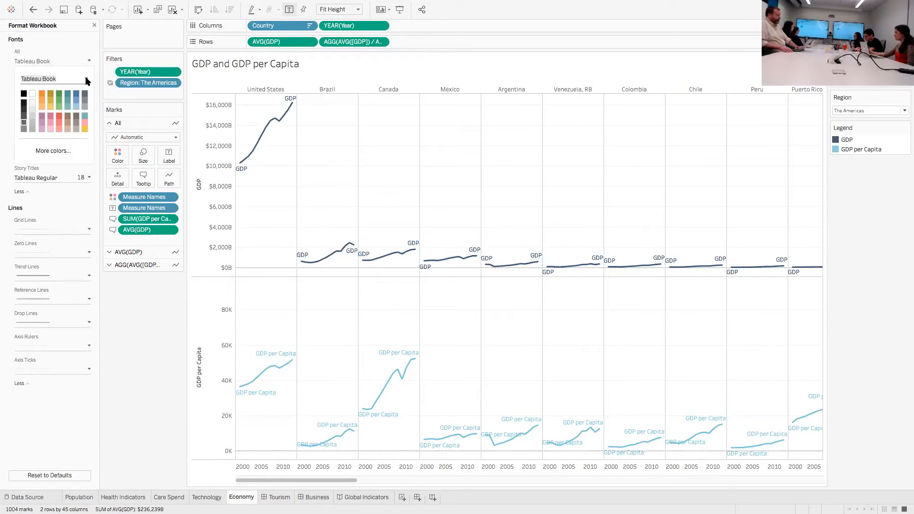
click(87, 81)
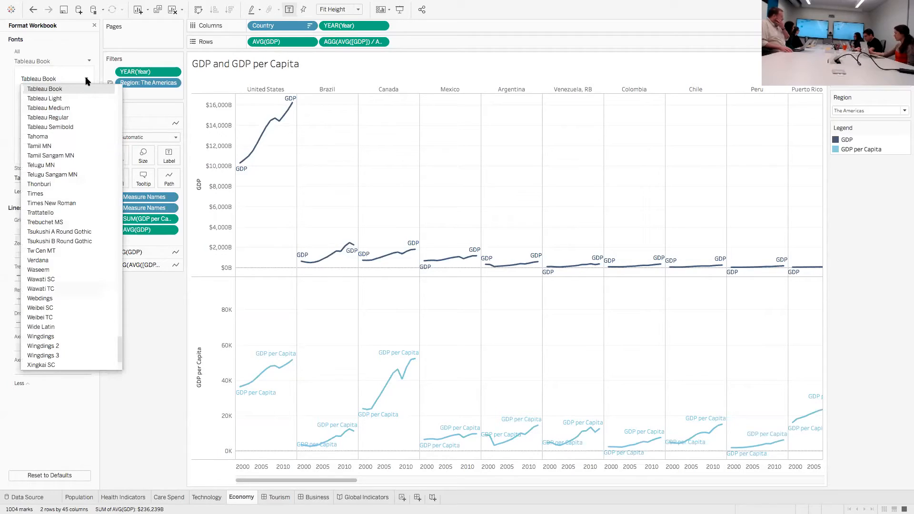
click(72, 117)
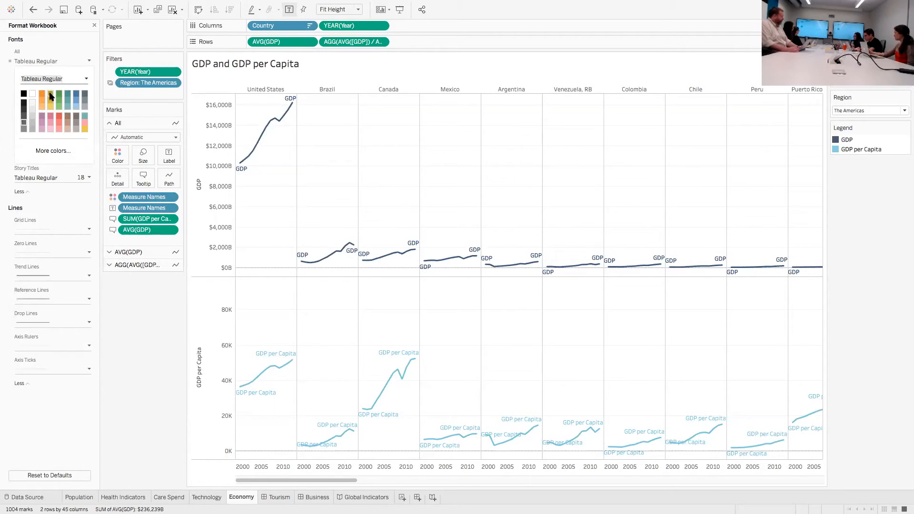
click(76, 94)
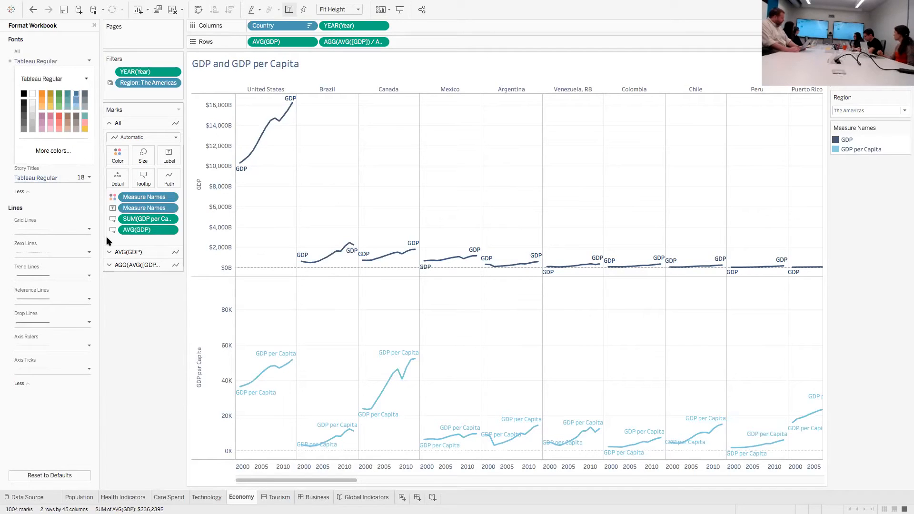
click(133, 362)
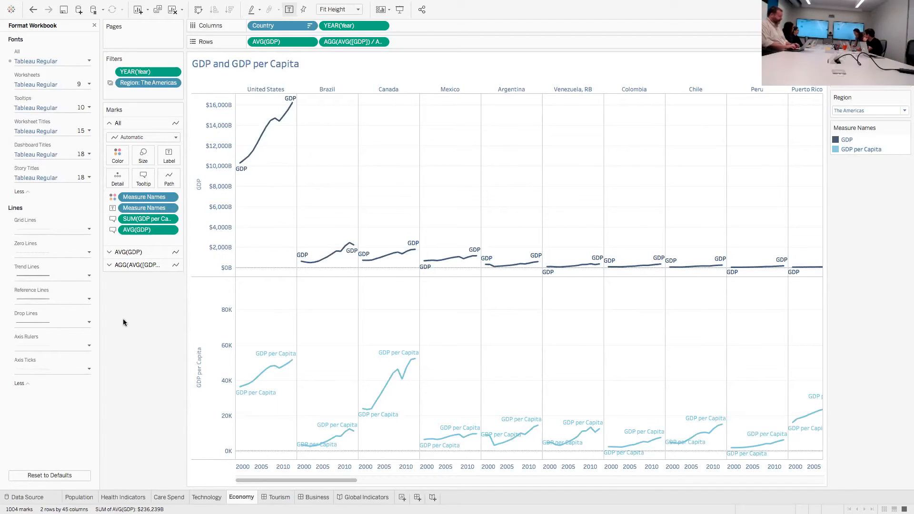
Assign the Summer color palette to the Measure Names marks and apply it to the chart
click(124, 155)
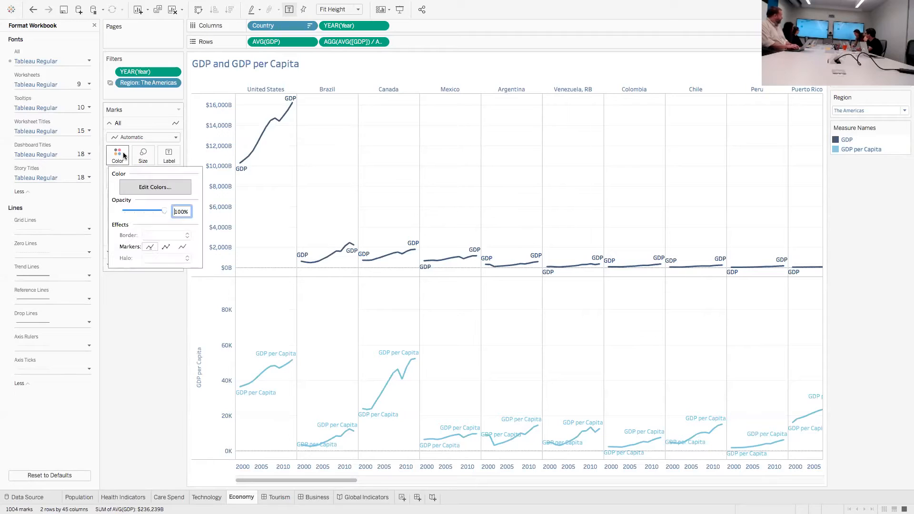
click(136, 188)
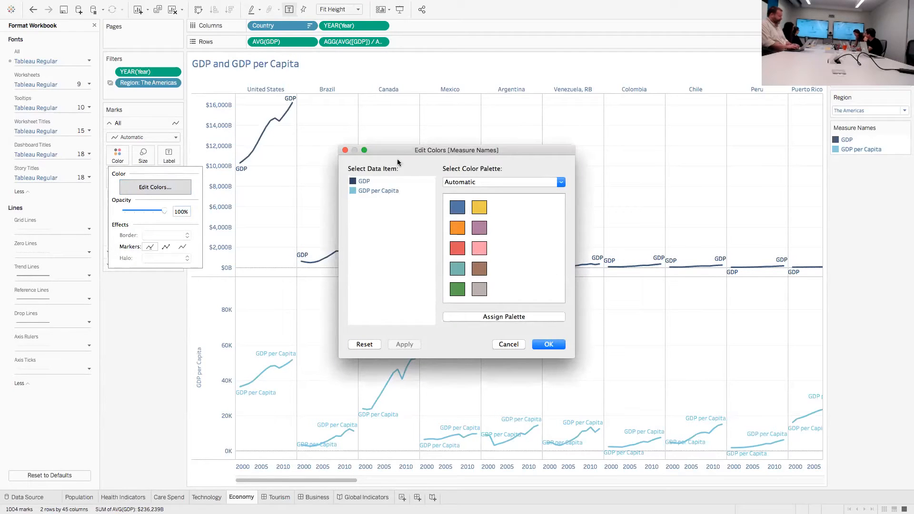
click(474, 182)
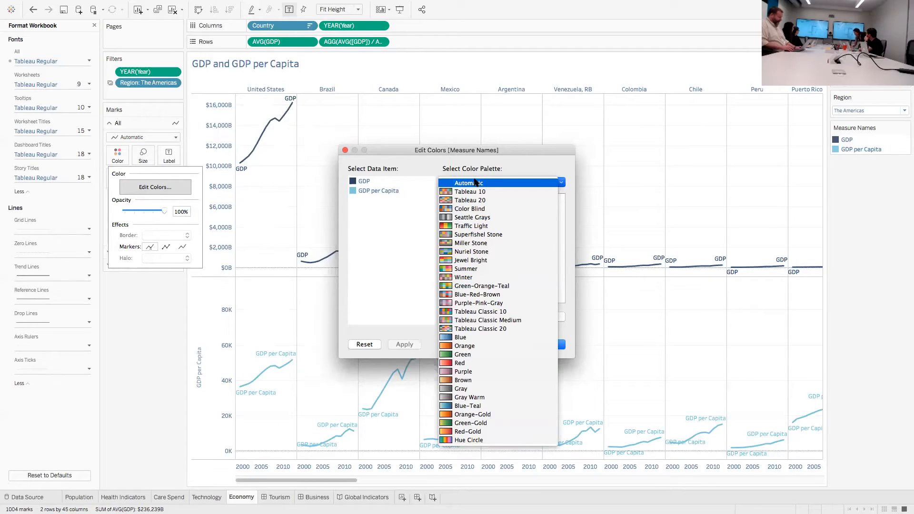
click(458, 269)
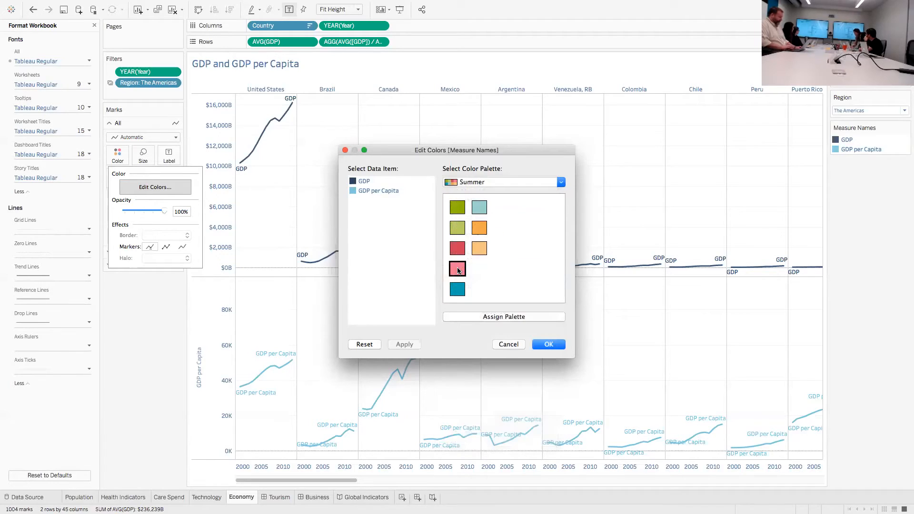
click(518, 319)
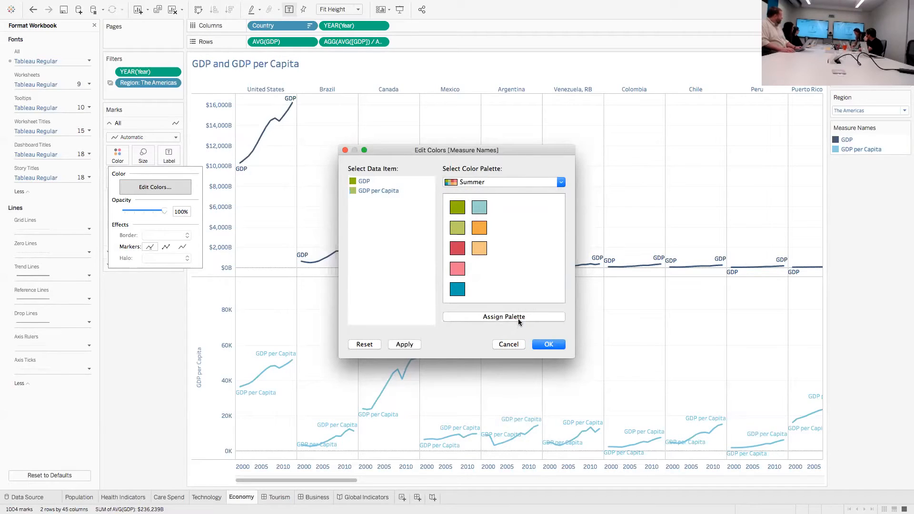
click(404, 344)
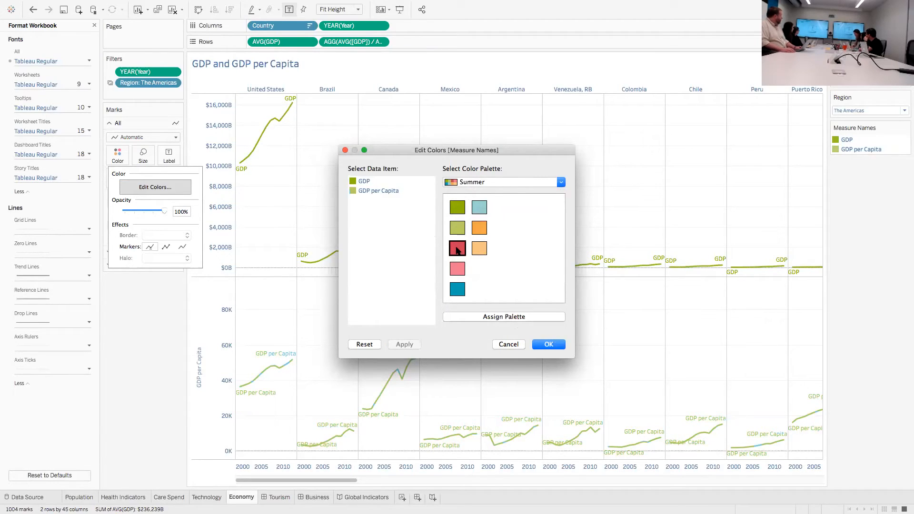
Recolor GDP per Capita with the Summer palette's dark red, apply it and close the color editor
click(376, 191)
click(457, 248)
click(402, 345)
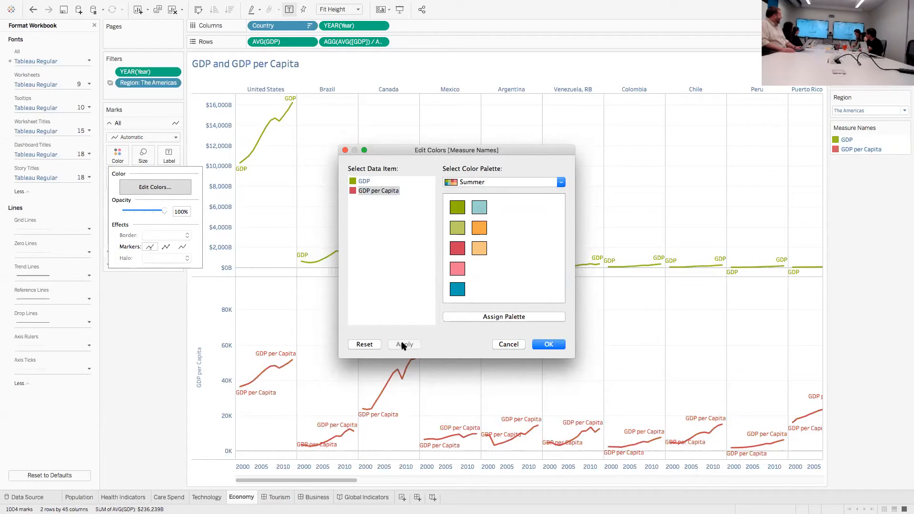
click(466, 182)
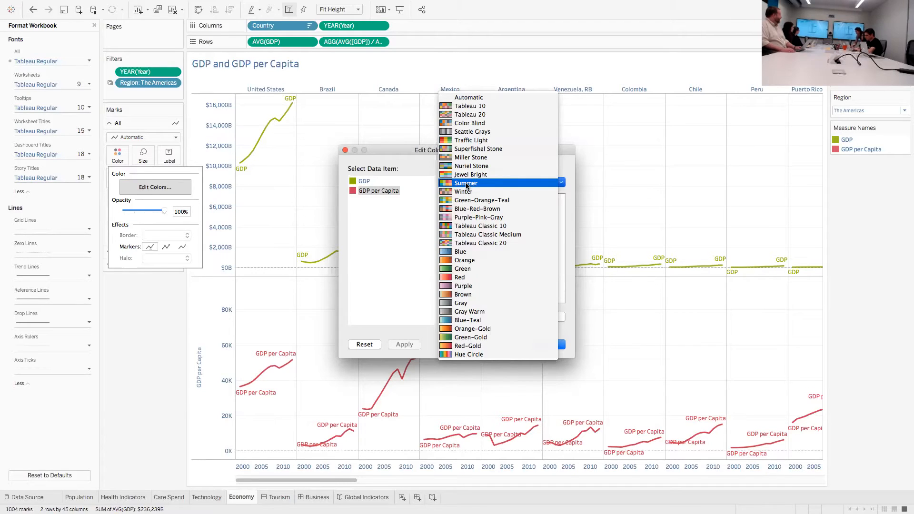
key(Return)
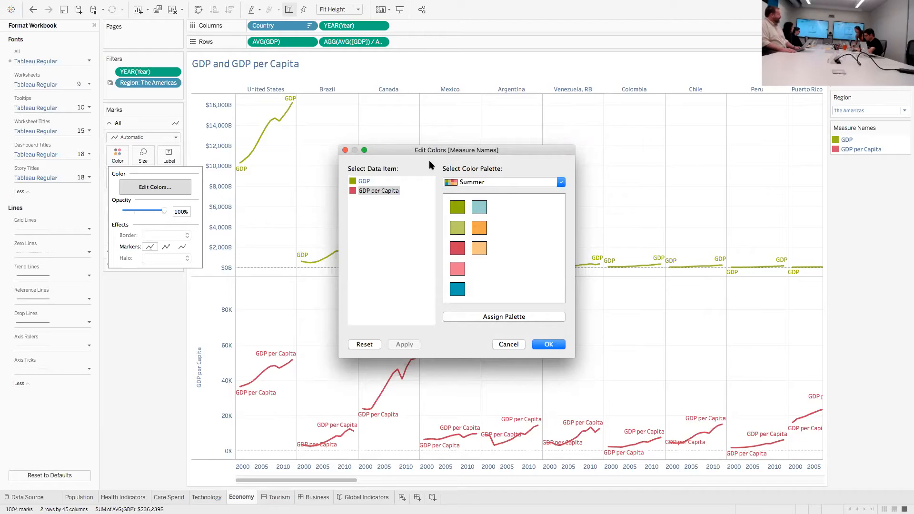
click(345, 150)
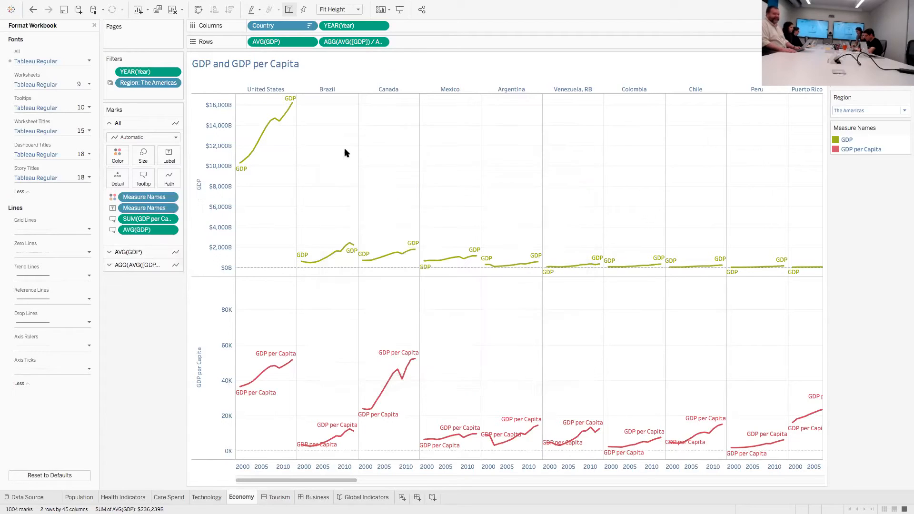
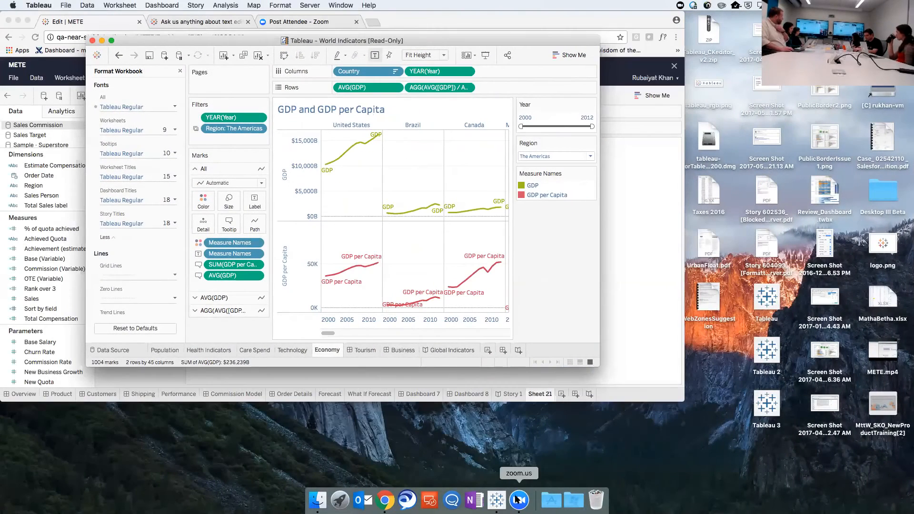
Return to the World Indicators workbook window and enlarge it to fill the screen
click(518, 499)
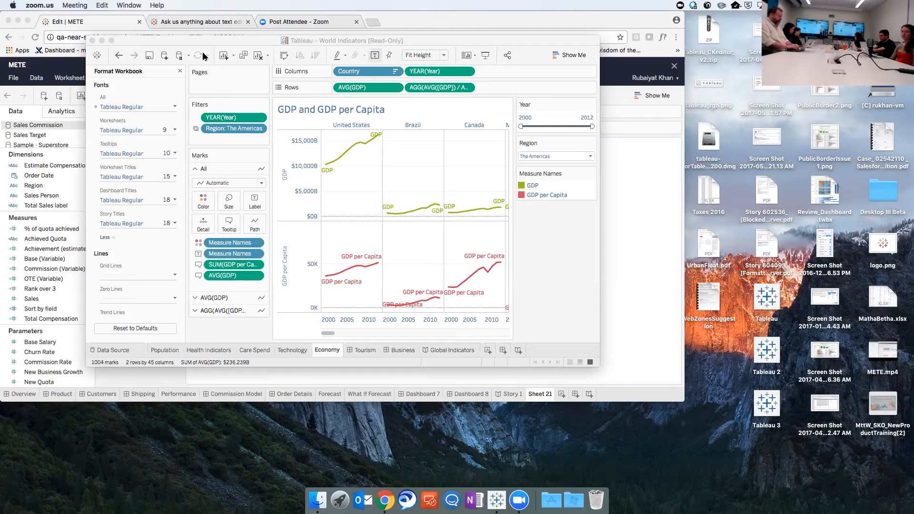
click(109, 43)
click(109, 42)
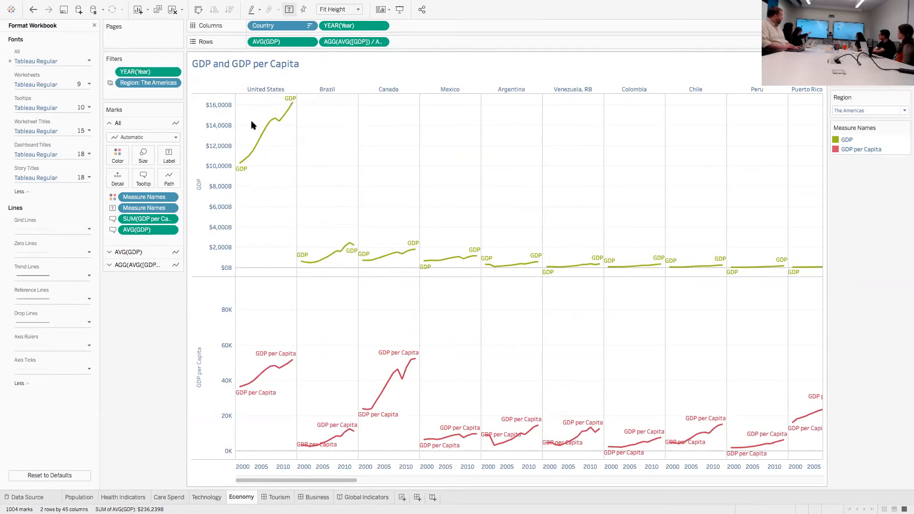
Examine the mark label settings of the GDP chart, including the label text editor and the alignment options
click(169, 155)
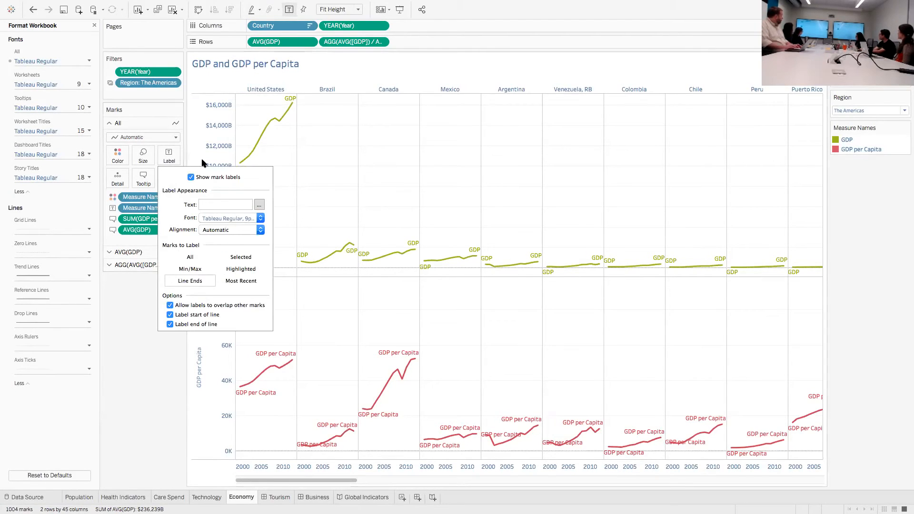
click(259, 205)
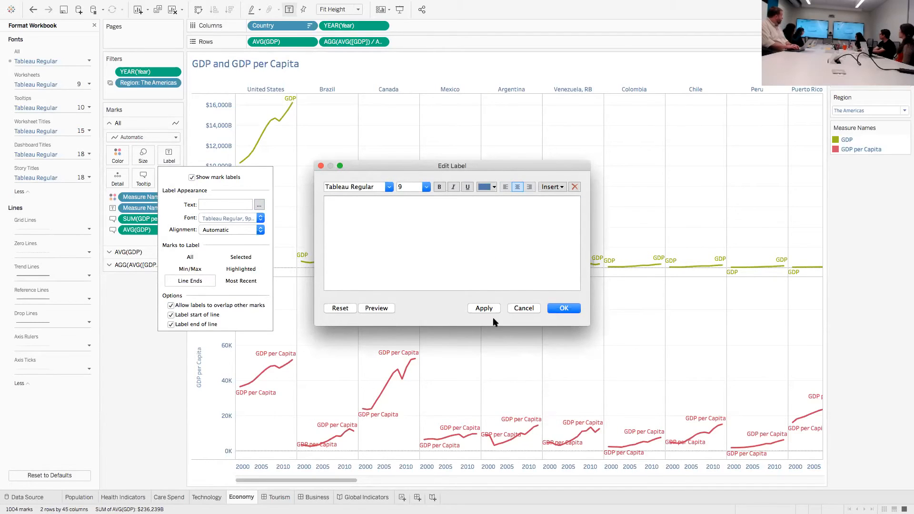
click(532, 309)
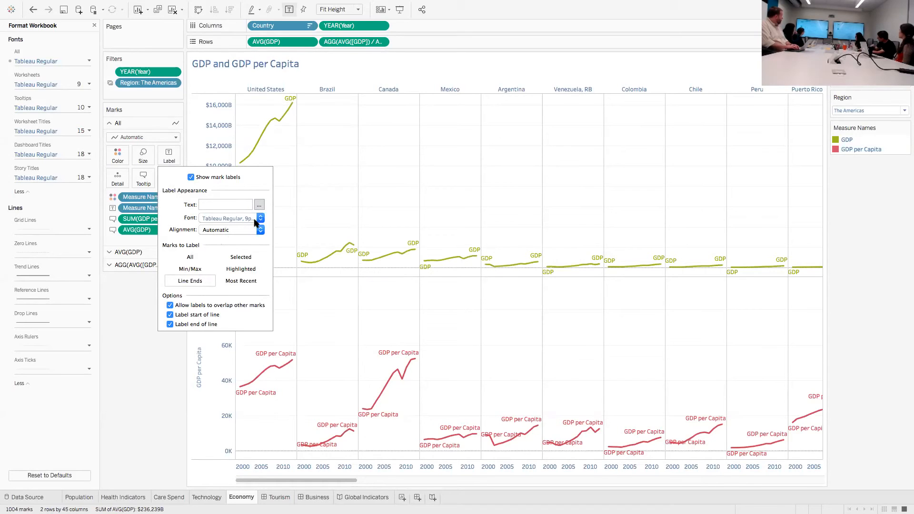
click(260, 229)
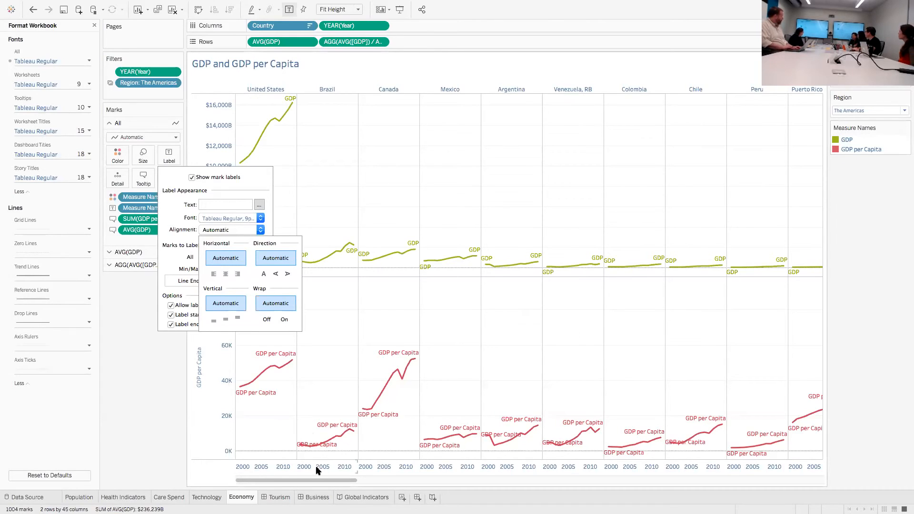
Create a new dashboard and place the Economy sheet on it
click(416, 498)
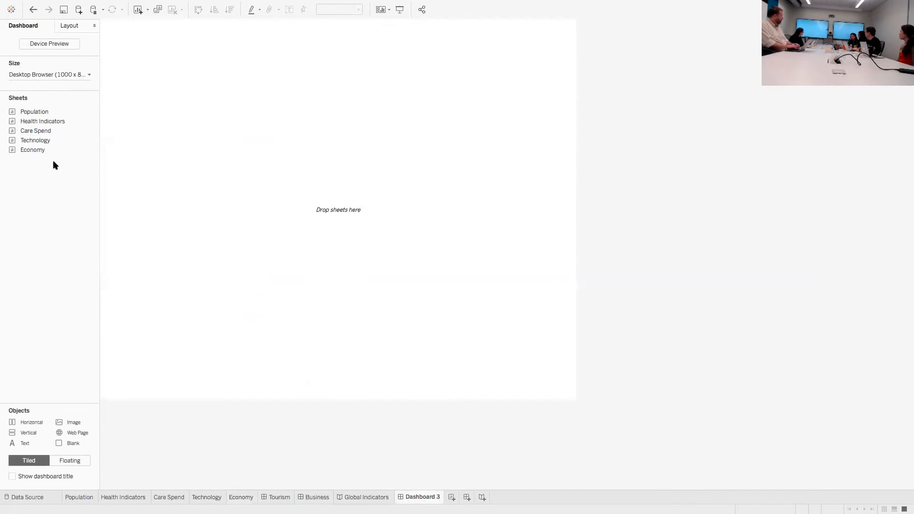
drag(42, 150, 353, 116)
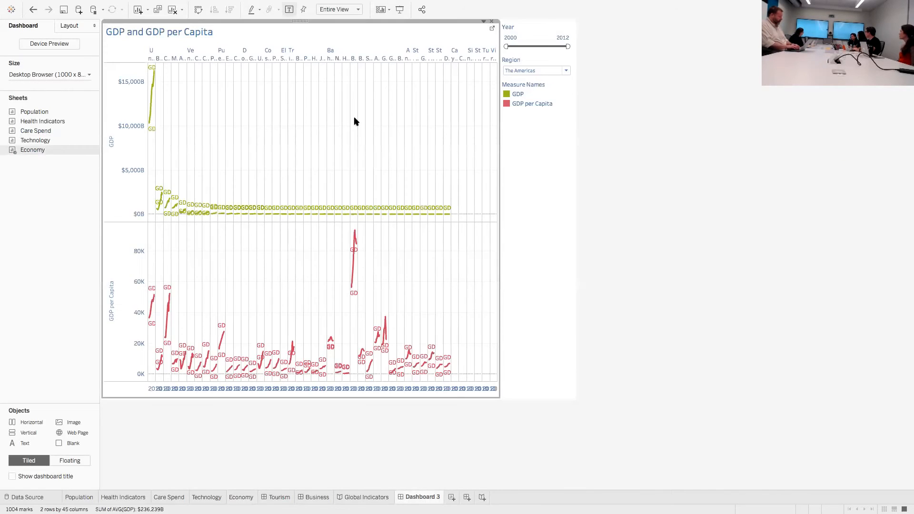
Arrange the Measure Names legend in a single row above the chart and try out a narrower item width
click(537, 96)
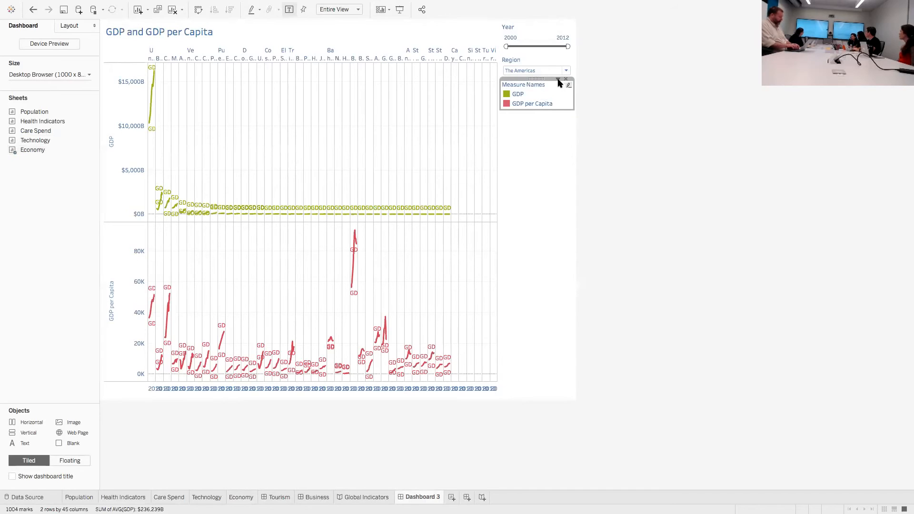
click(558, 78)
mouse_move(547, 132)
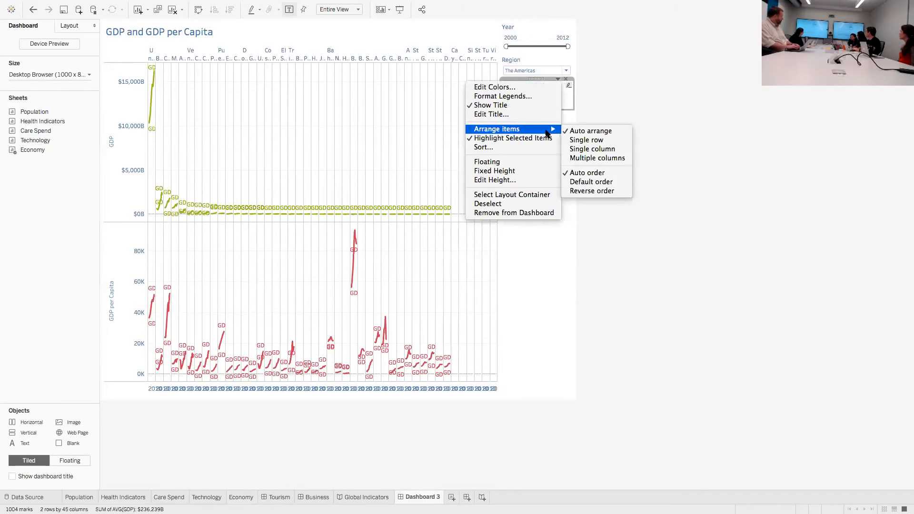
click(586, 142)
drag(537, 79, 435, 24)
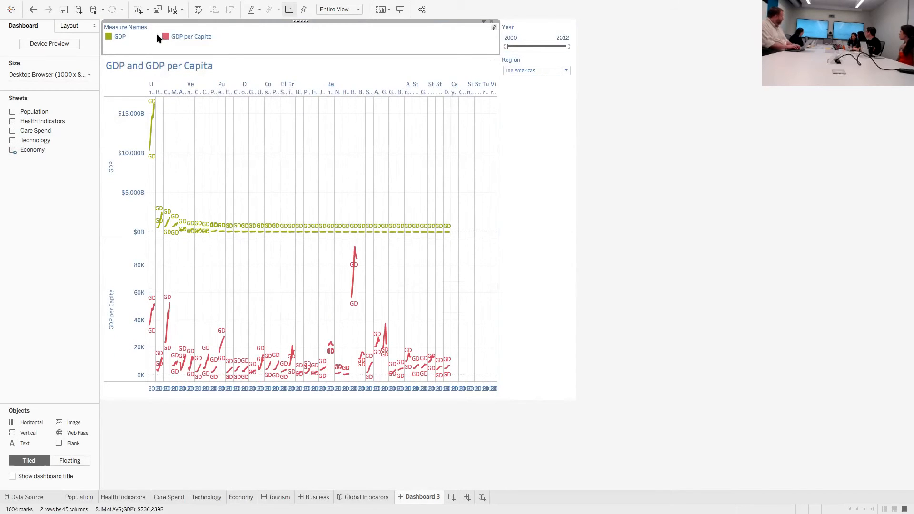
drag(161, 36, 135, 38)
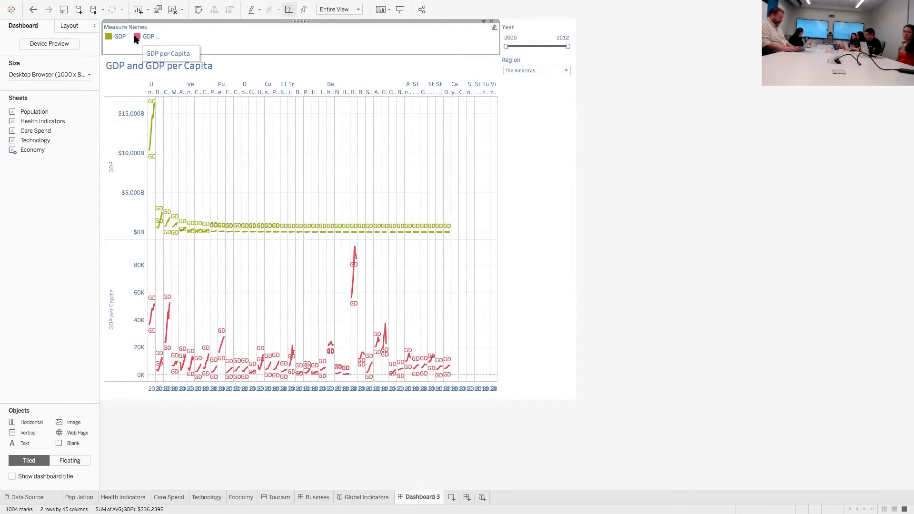
drag(133, 36, 164, 37)
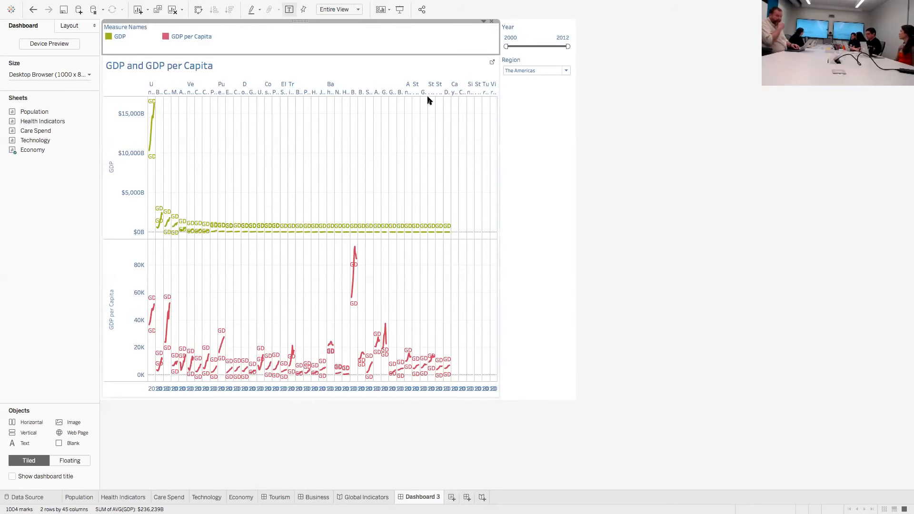
Set the dashboard's Region filter to Africa
click(510, 71)
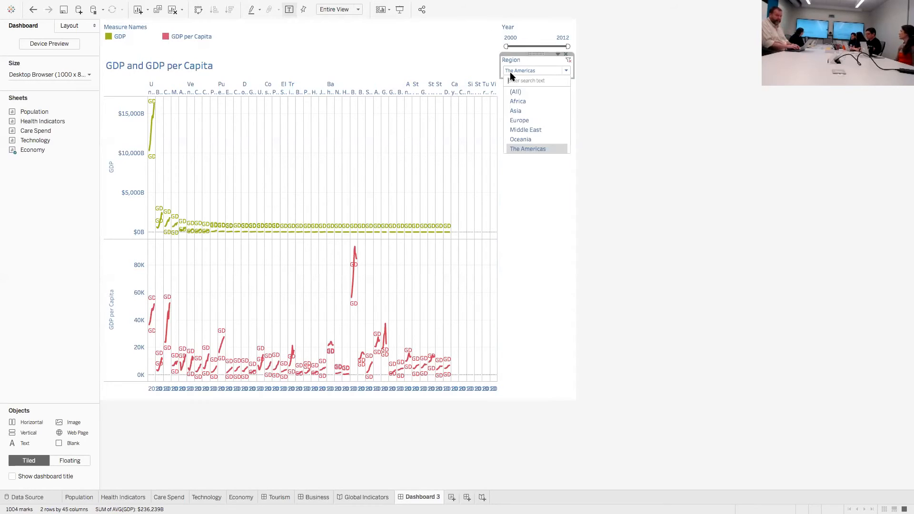
click(518, 104)
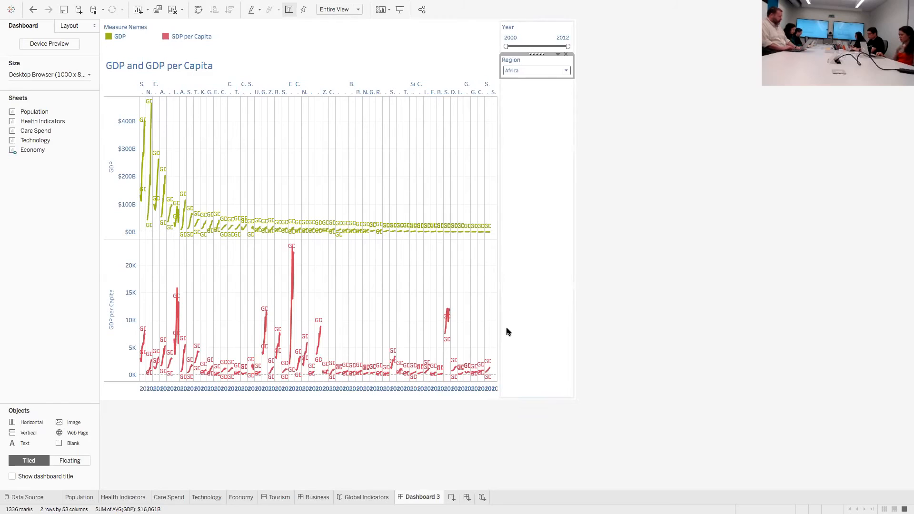
Open the Superstore sample workbook and switch to its window
click(452, 497)
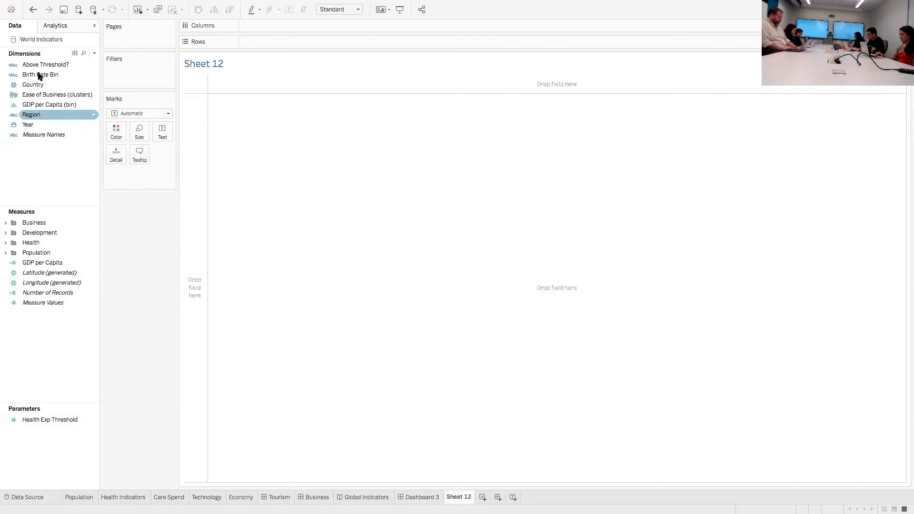
click(11, 9)
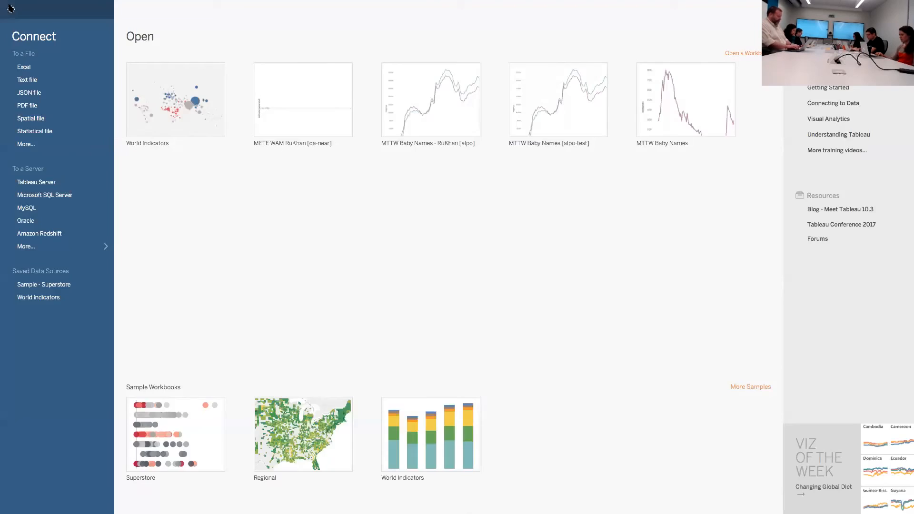
click(170, 442)
key(ctrl+Left)
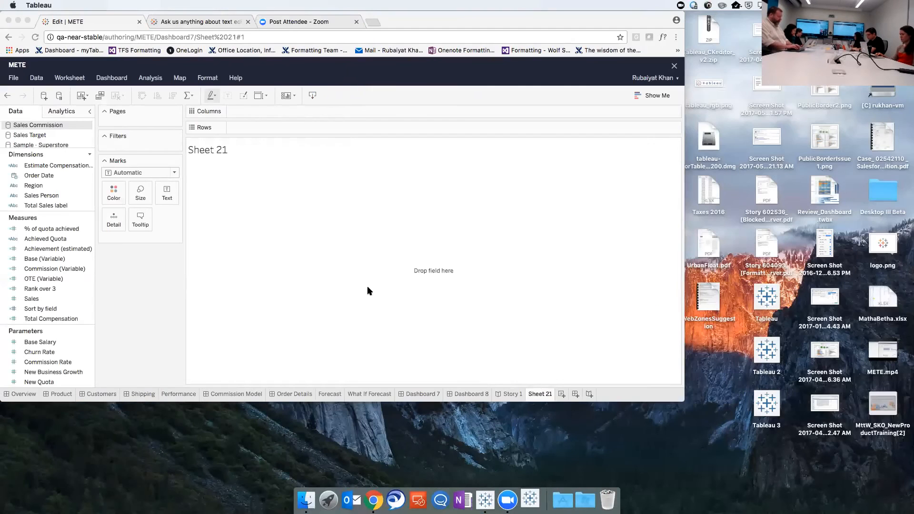
click(533, 497)
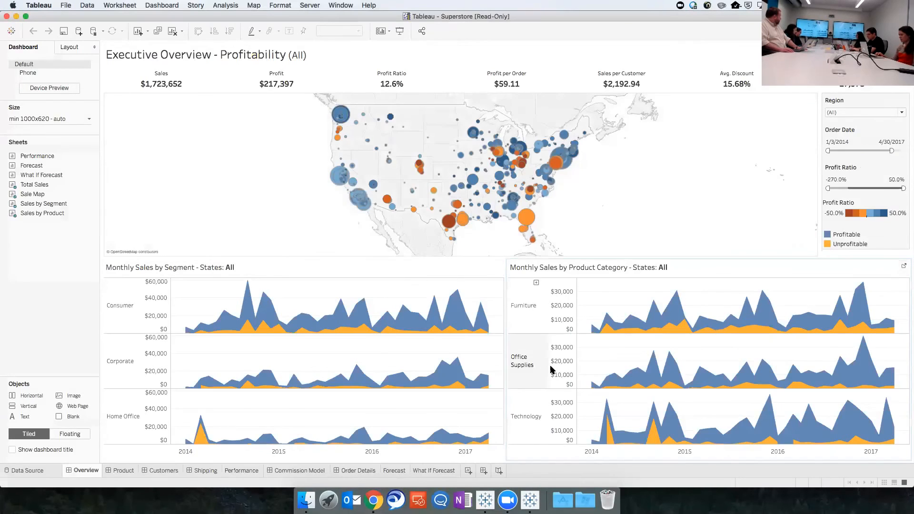
Build a text table of Discount and Profit by Segment on a new worksheet, using the Sample - Superstore data source
click(468, 470)
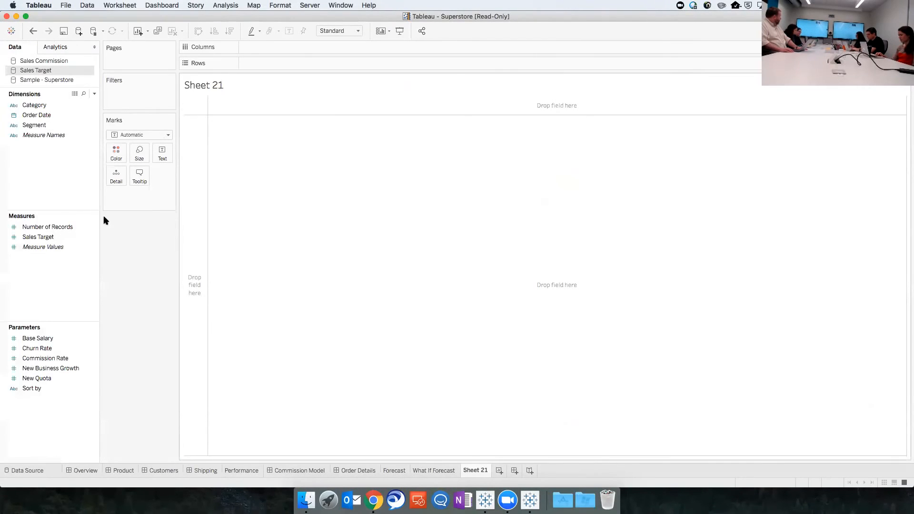
click(44, 80)
click(45, 126)
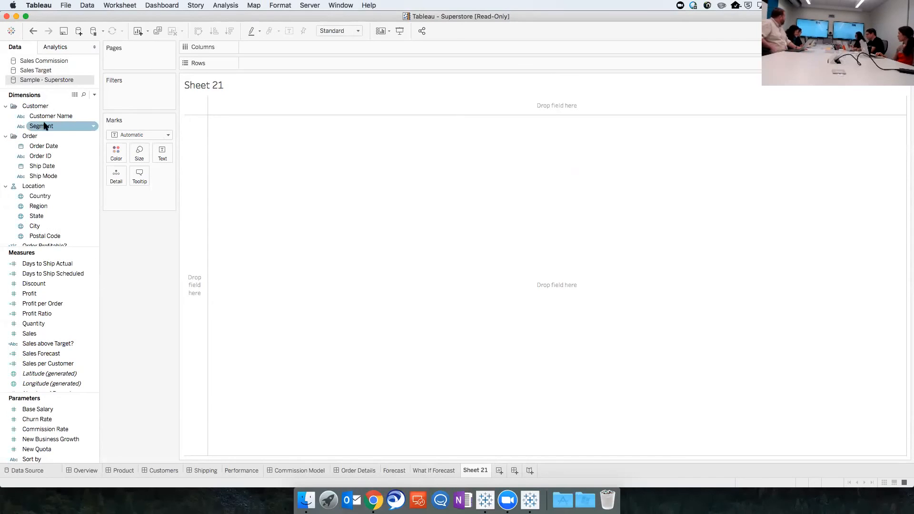
double_click(47, 127)
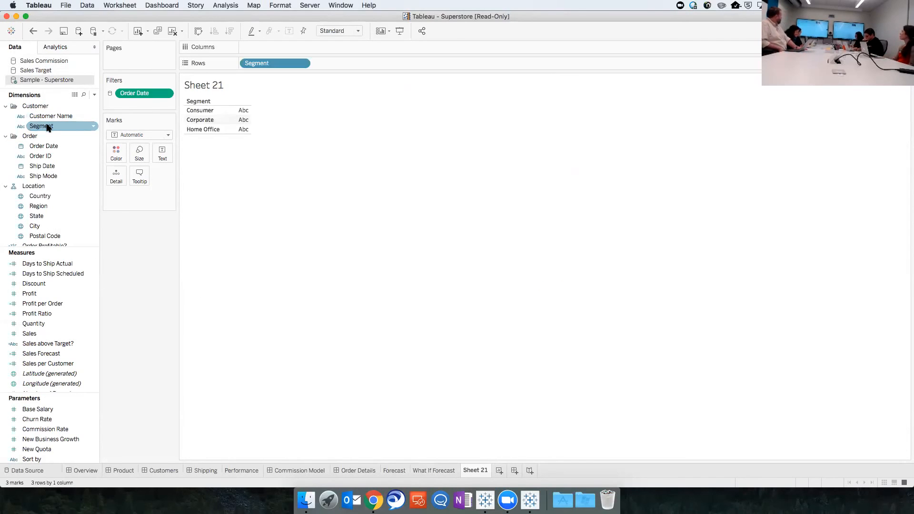
drag(35, 284, 238, 117)
click(26, 303)
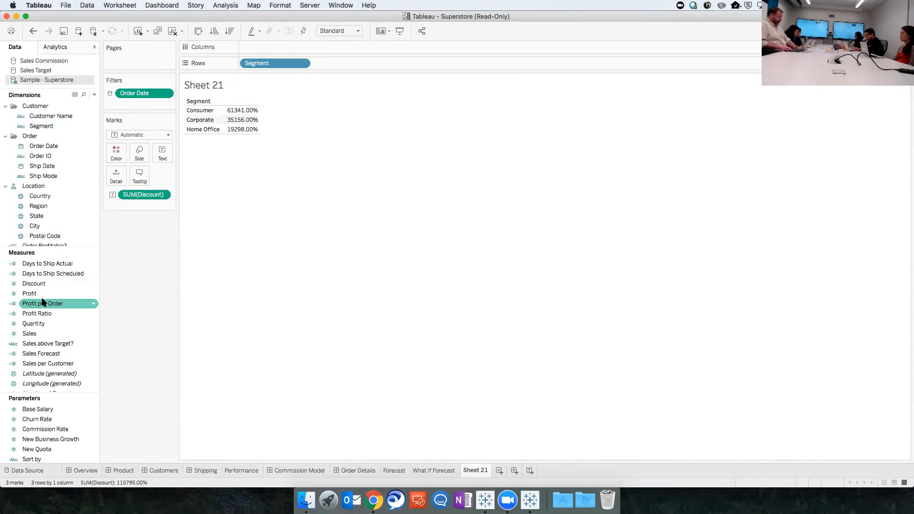
drag(36, 293, 256, 124)
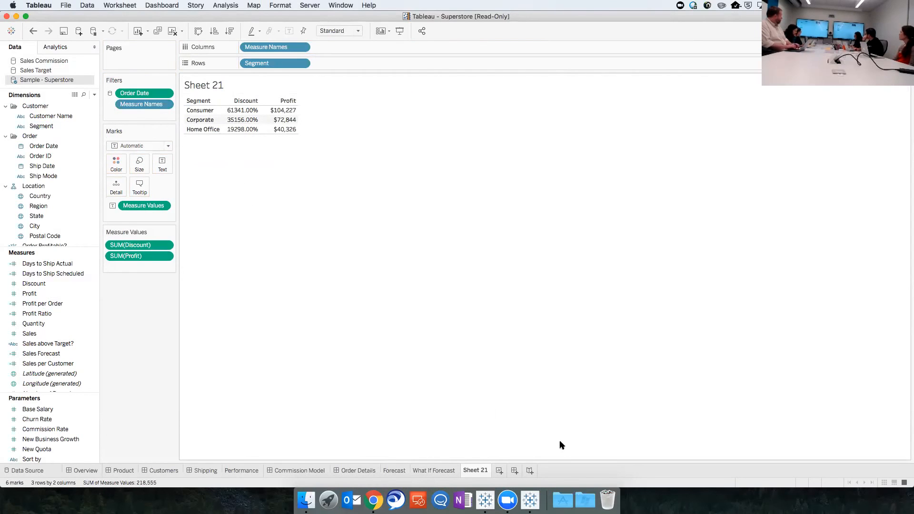
Build a text table of Profit by year of Order Date on another new worksheet
click(498, 471)
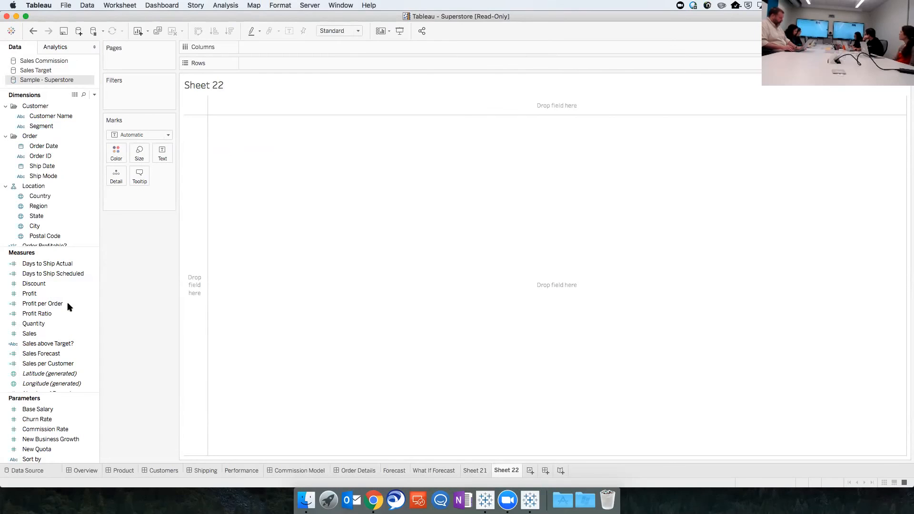
click(38, 157)
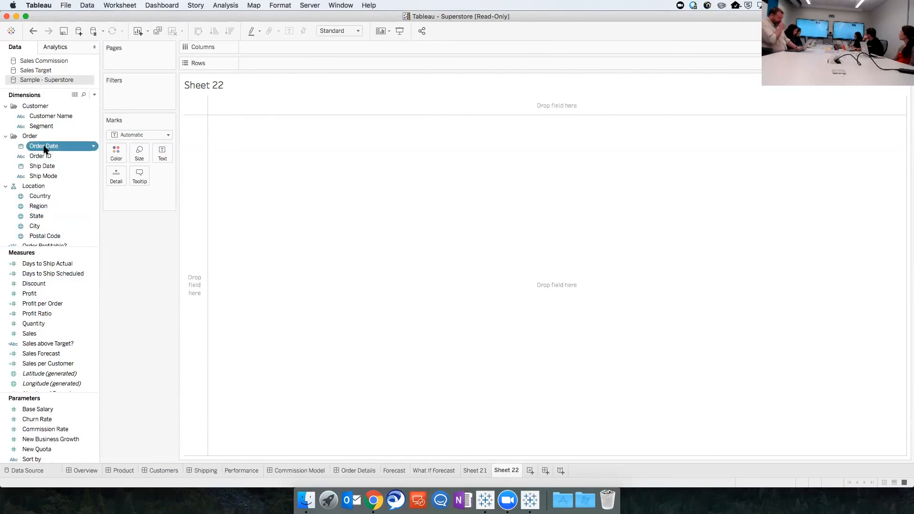
double_click(43, 146)
click(31, 295)
double_click(31, 295)
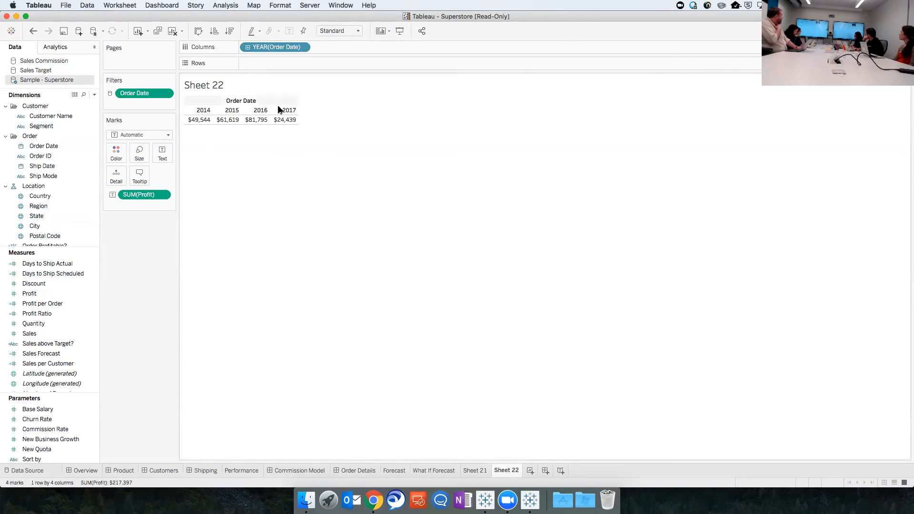
Open the header formatting options for the Order Date years
mouse_move(230, 123)
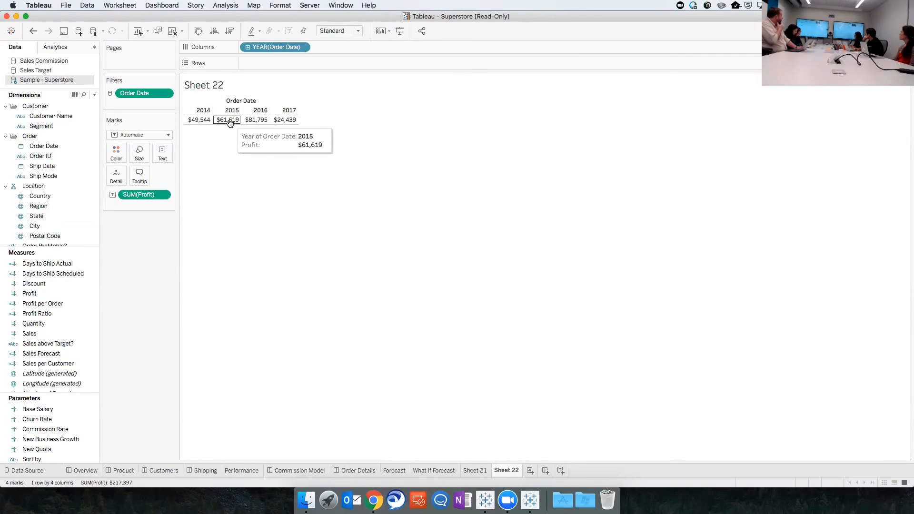
right_click(233, 110)
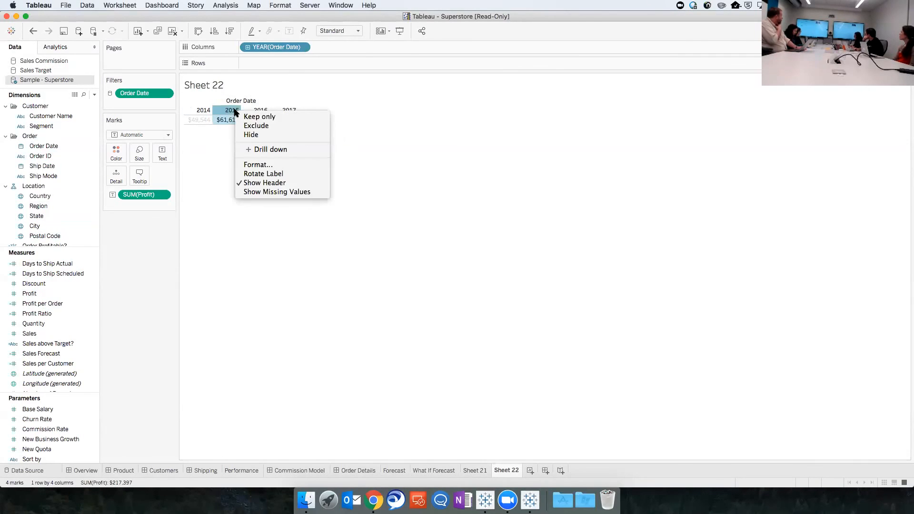
click(255, 164)
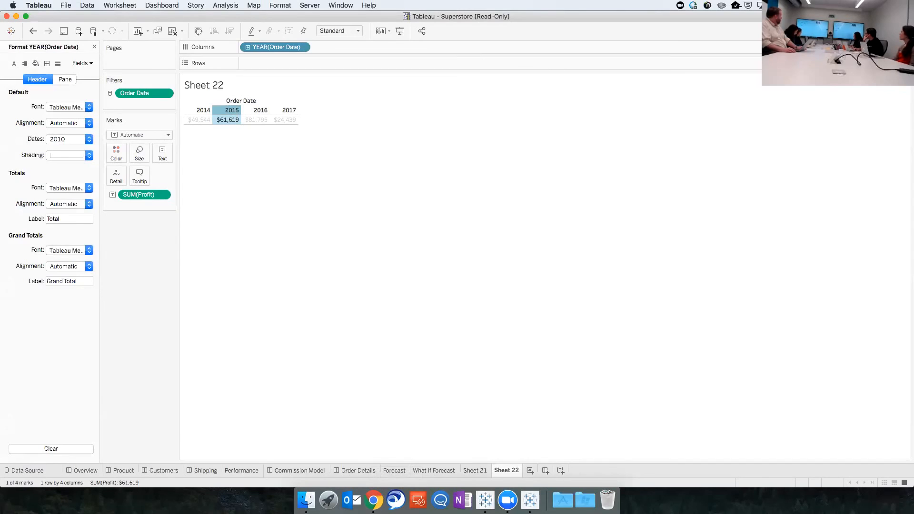
Convert the Profit by year table into a continuous line chart
click(891, 31)
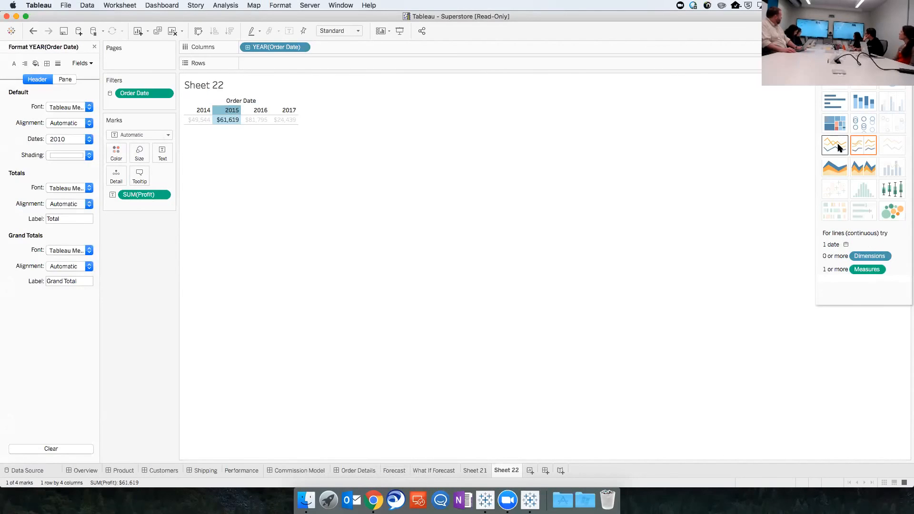
click(838, 145)
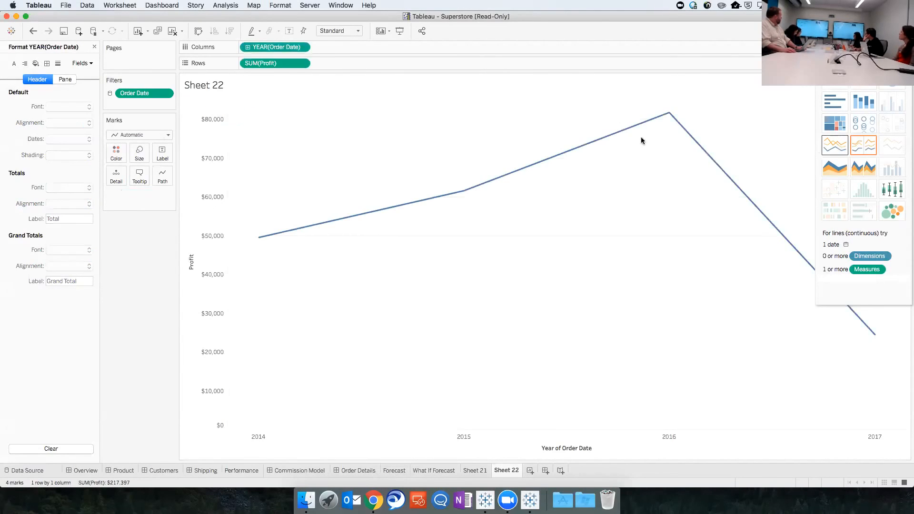
Examine the Profit field's formatting options for both the axis and the pane, including the axis font settings
click(204, 392)
right_click(187, 288)
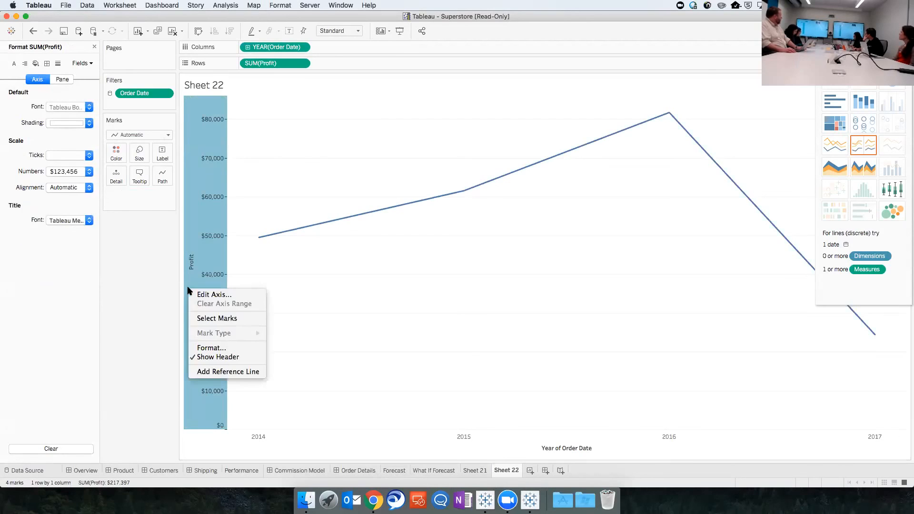
click(213, 349)
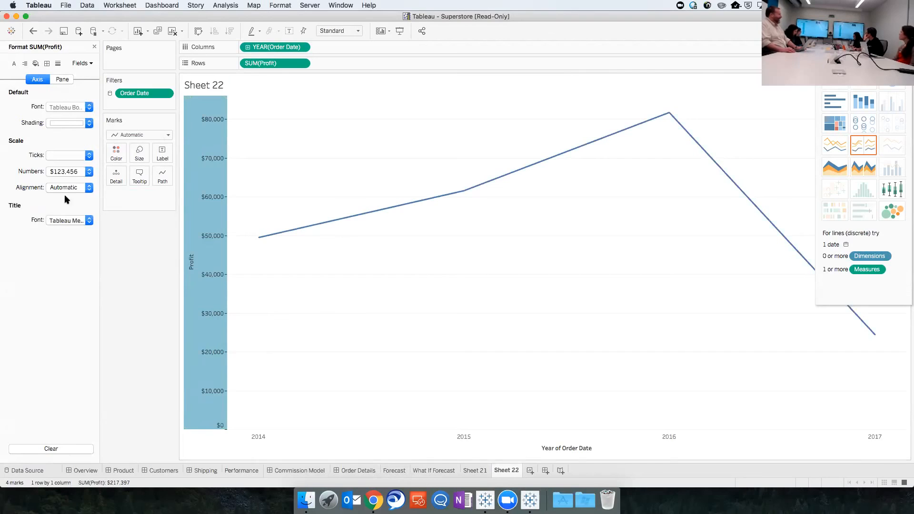
click(64, 80)
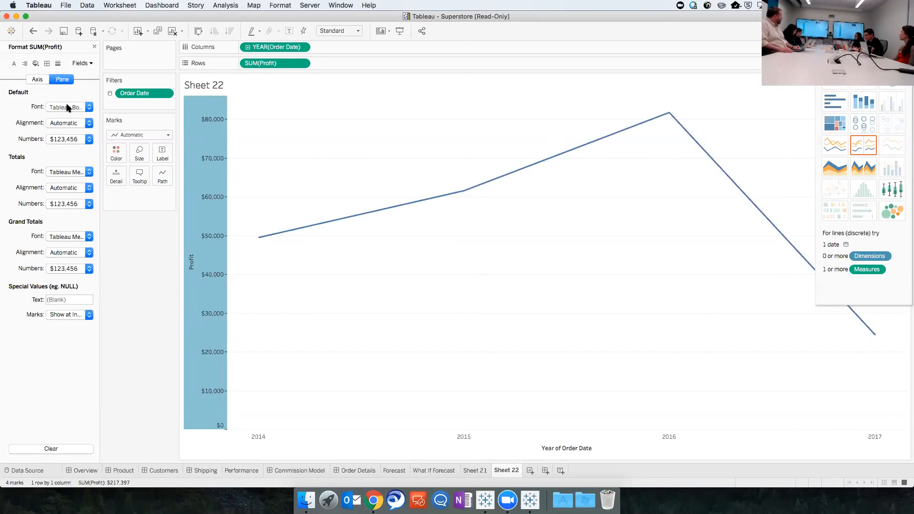
click(38, 80)
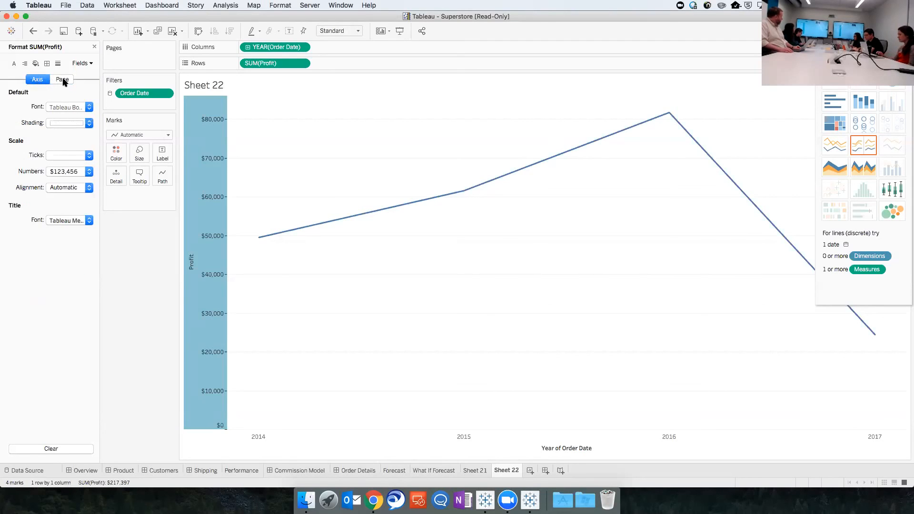
click(89, 107)
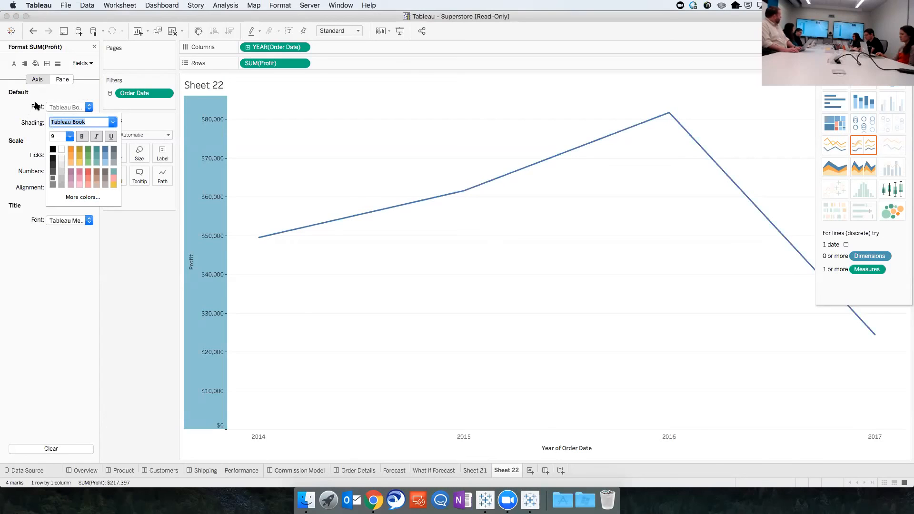
click(29, 163)
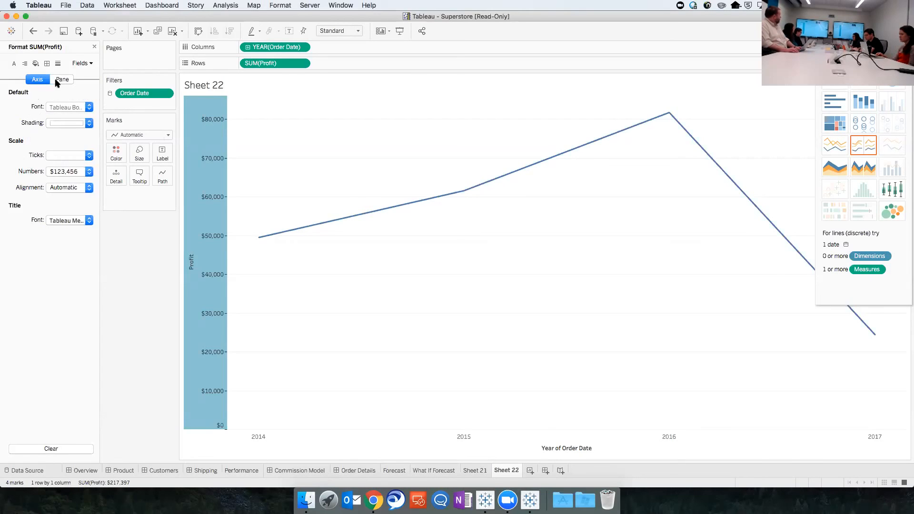